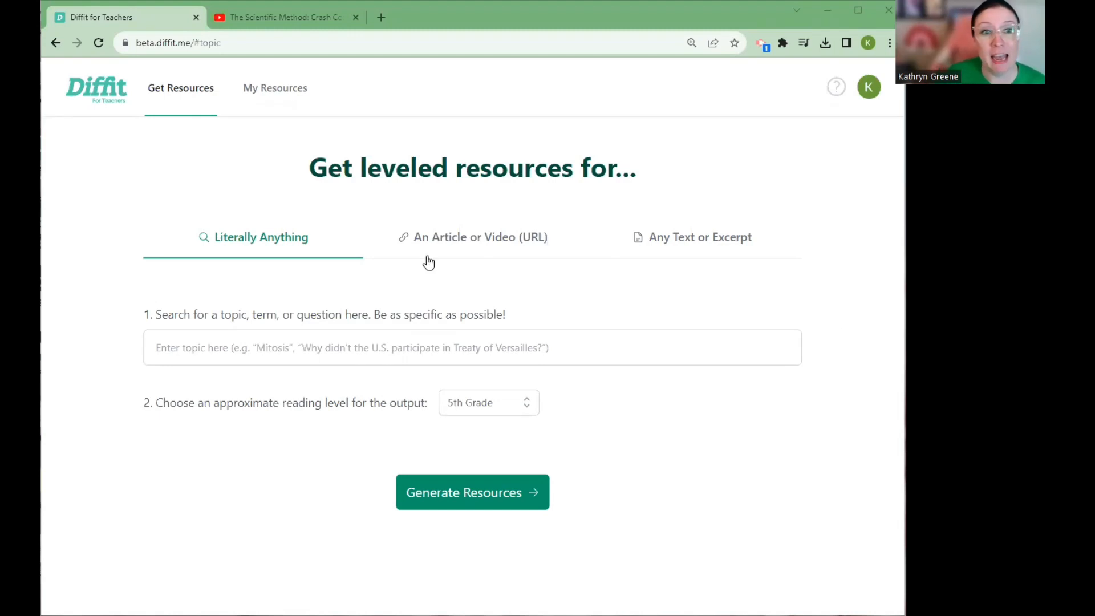
# Copy the share link of the Scientific Method Crash Course video on YouTube and paste it into Diffit as the article or video URL
pyautogui.click(468, 244)
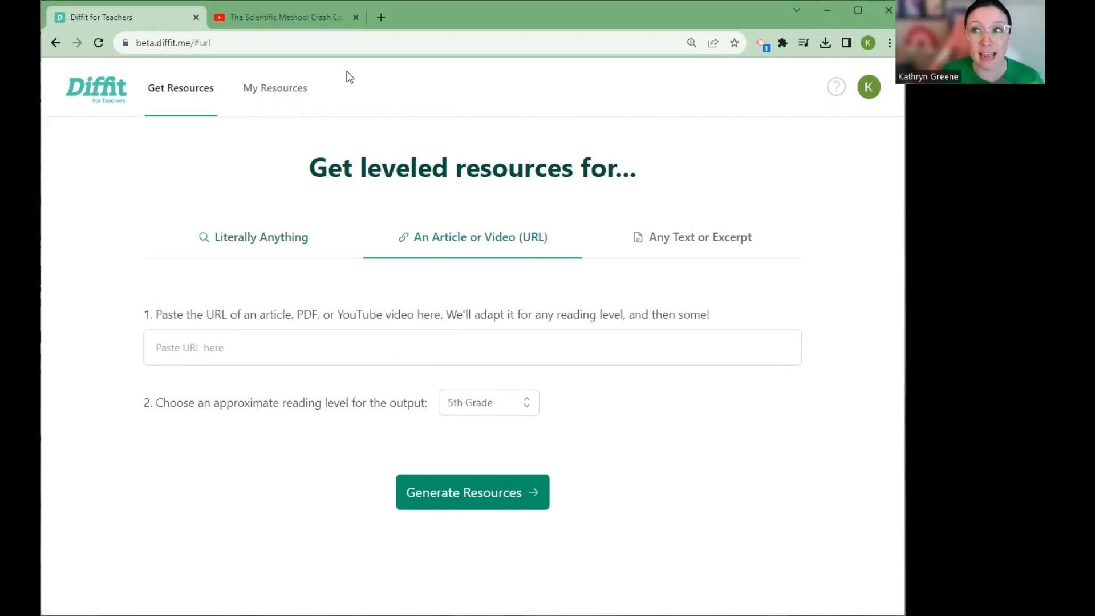
pyautogui.click(296, 15)
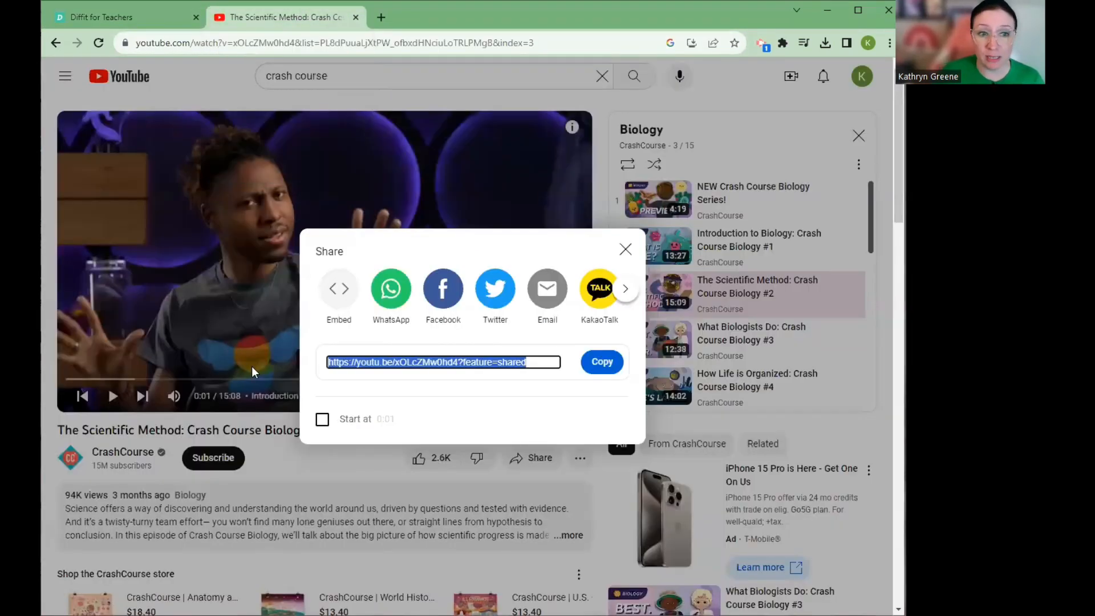
pyautogui.click(596, 375)
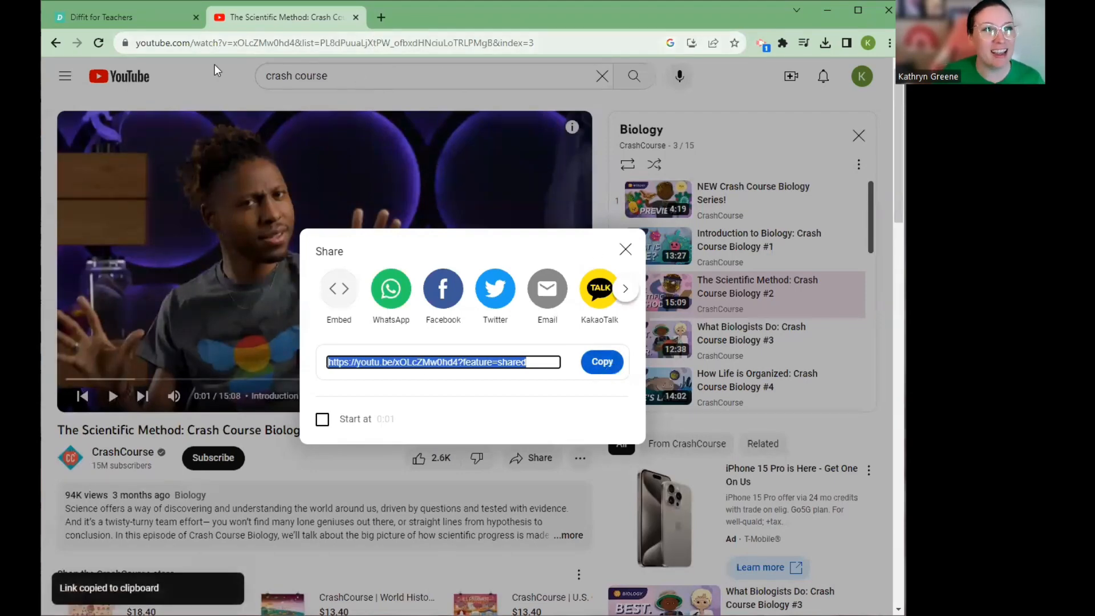
pyautogui.click(137, 22)
pyautogui.rightClick(245, 340)
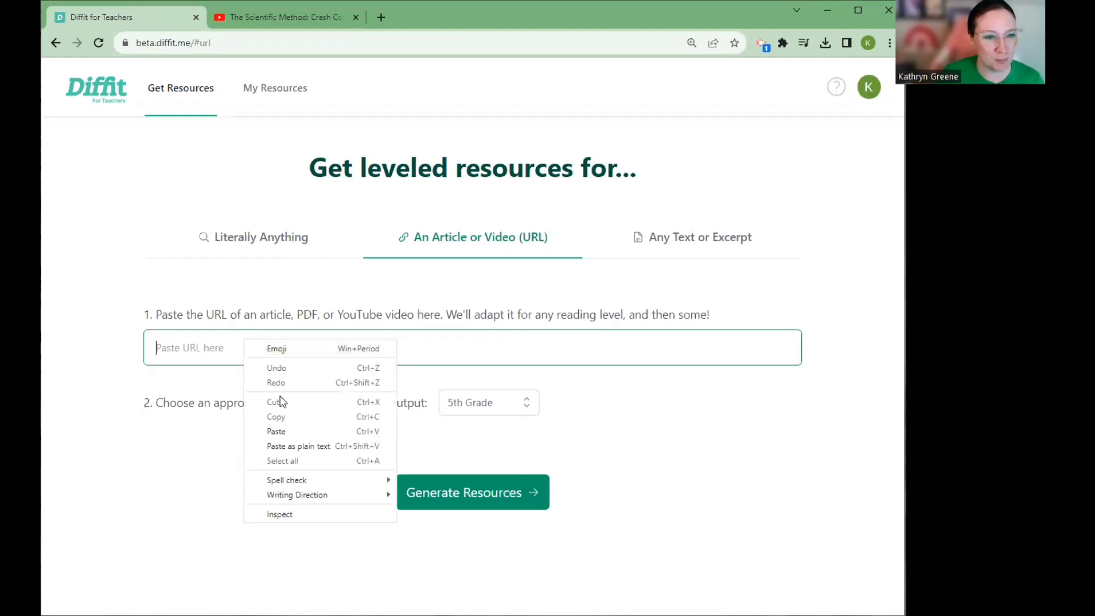
pyautogui.click(277, 431)
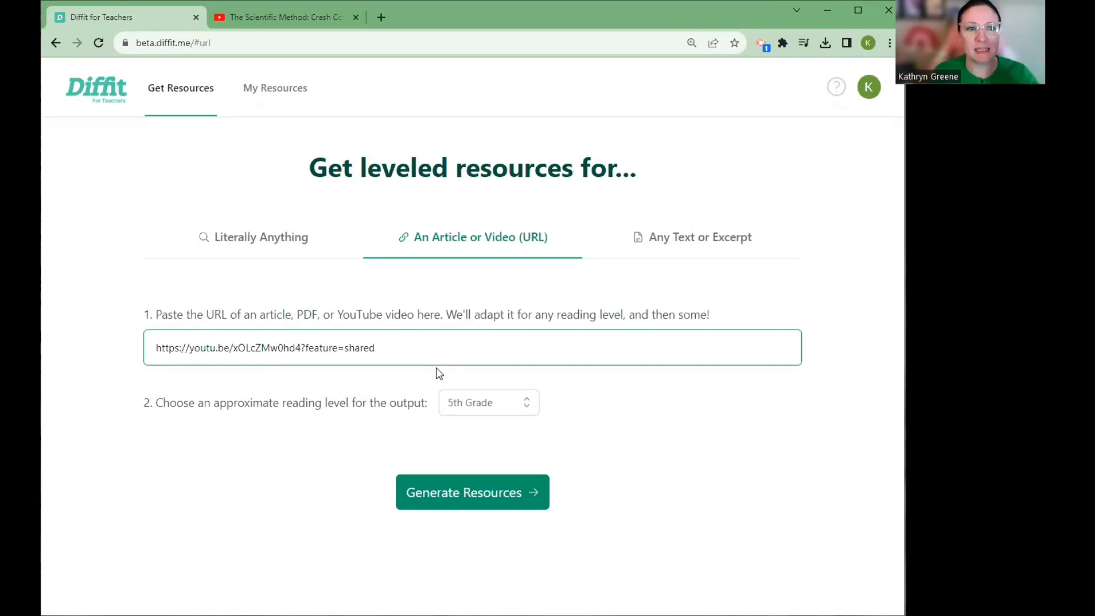
# Set the output reading level to 9th Grade, generate the resources, and dismiss the feedback prompt
pyautogui.click(485, 406)
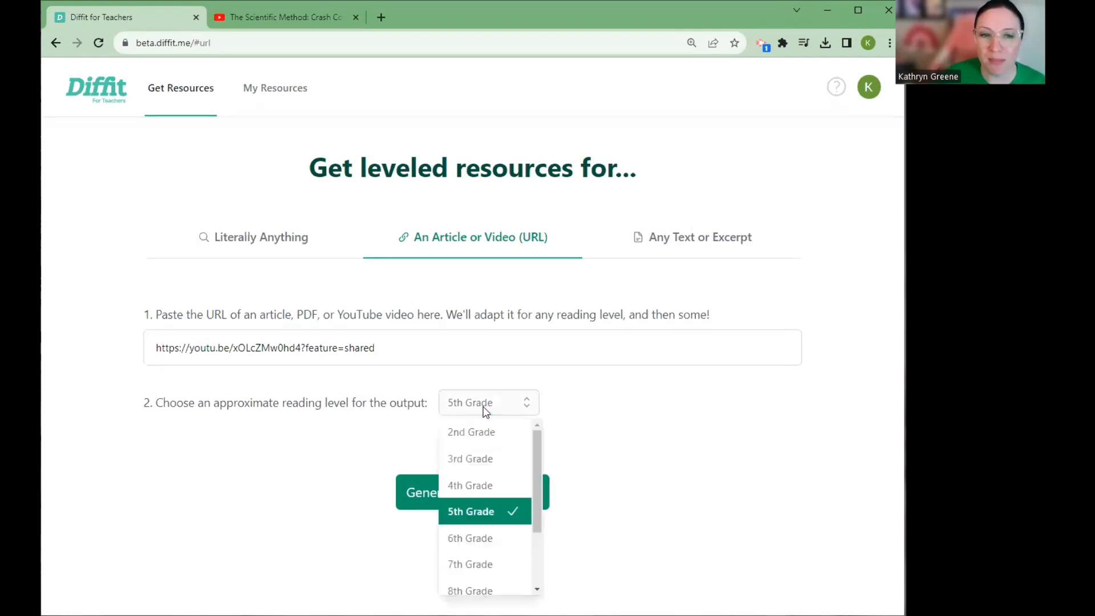
pyautogui.scroll(-2, 511, 501)
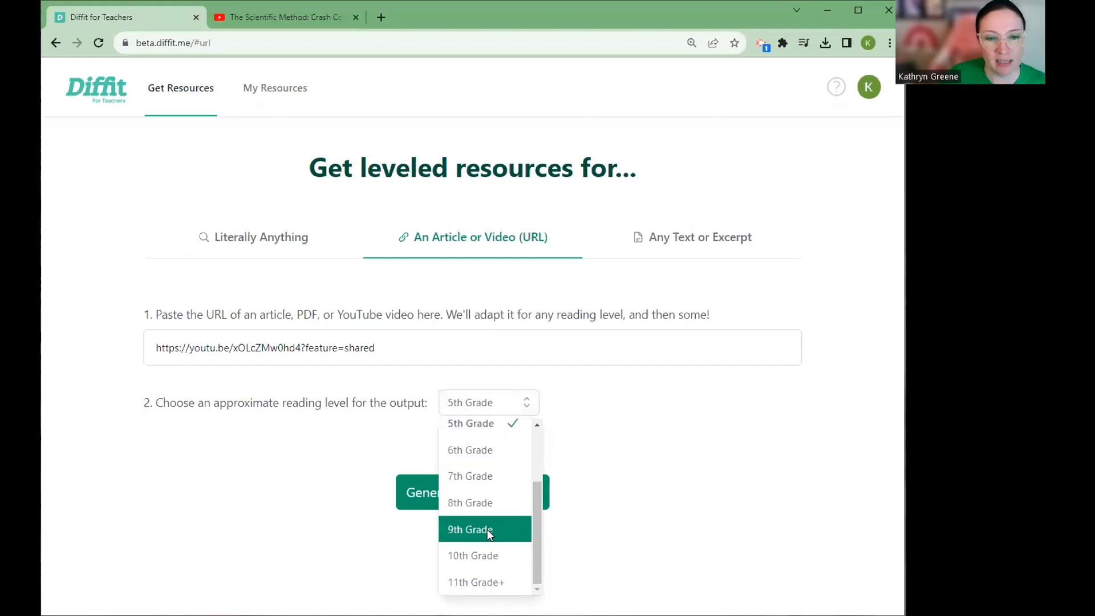
pyautogui.click(487, 529)
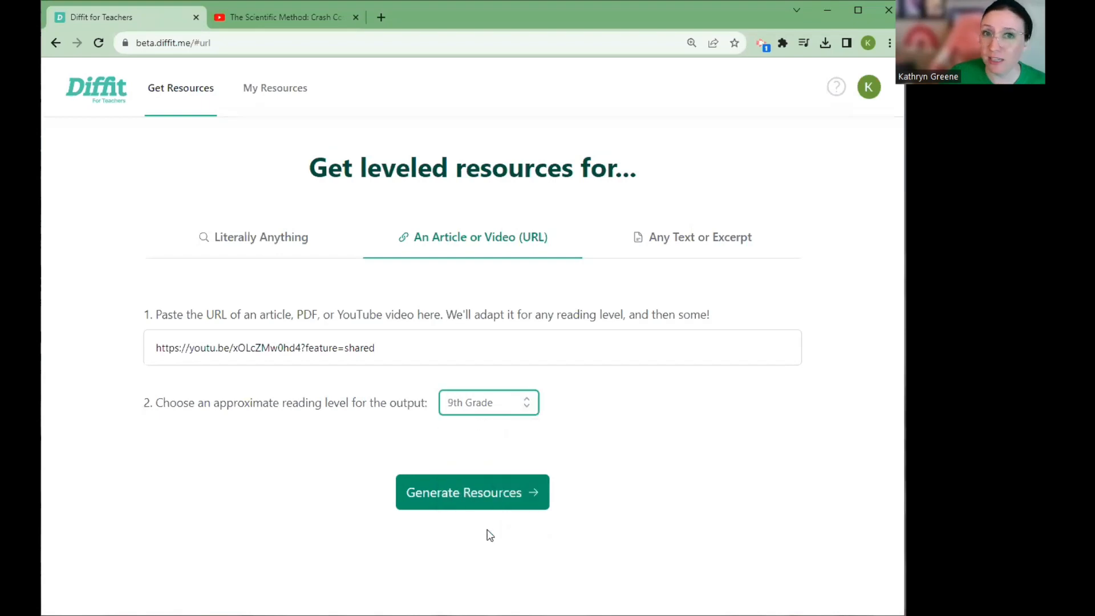
pyautogui.click(495, 499)
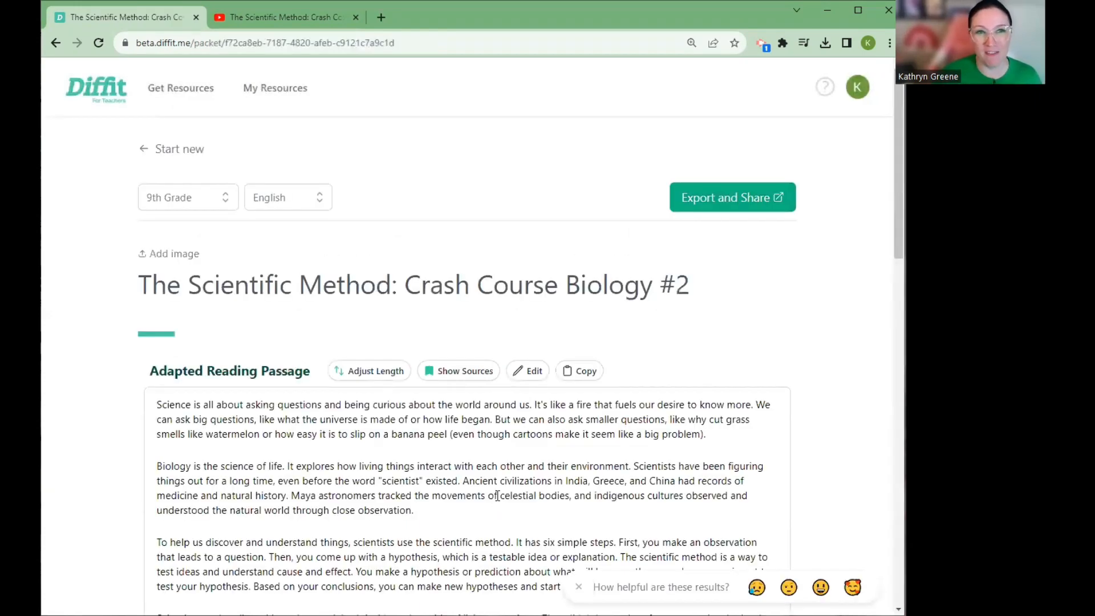
pyautogui.click(578, 587)
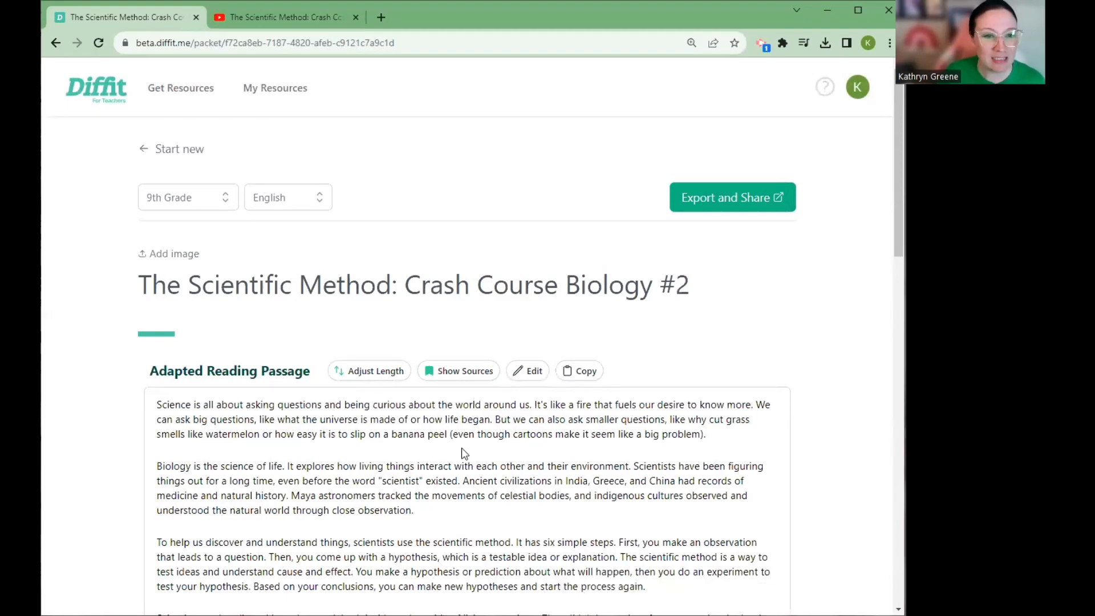
# Review the generated reading passage, summary, key vocabulary, multiple choice and short answer questions, and open-ended prompts
pyautogui.scroll(-4, 465, 454)
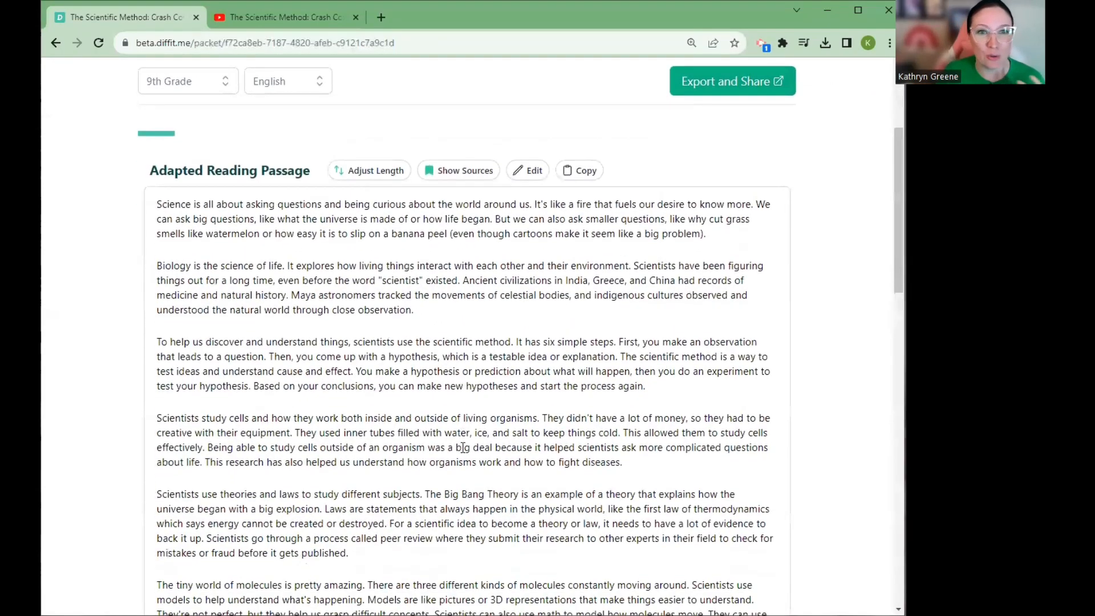
pyautogui.scroll(-8, 463, 447)
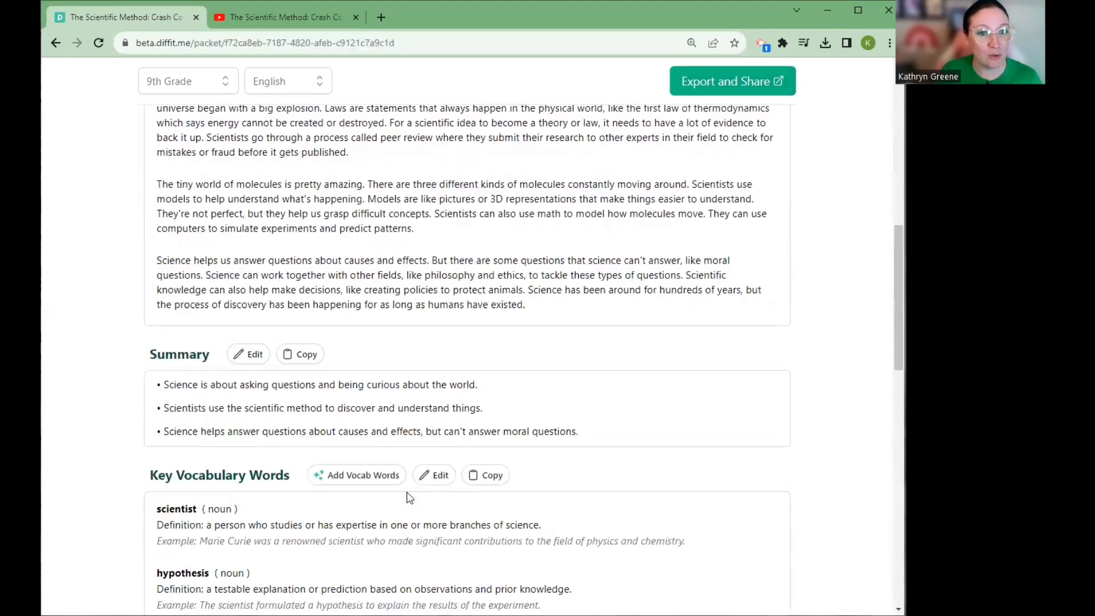
pyautogui.scroll(-5, 370, 505)
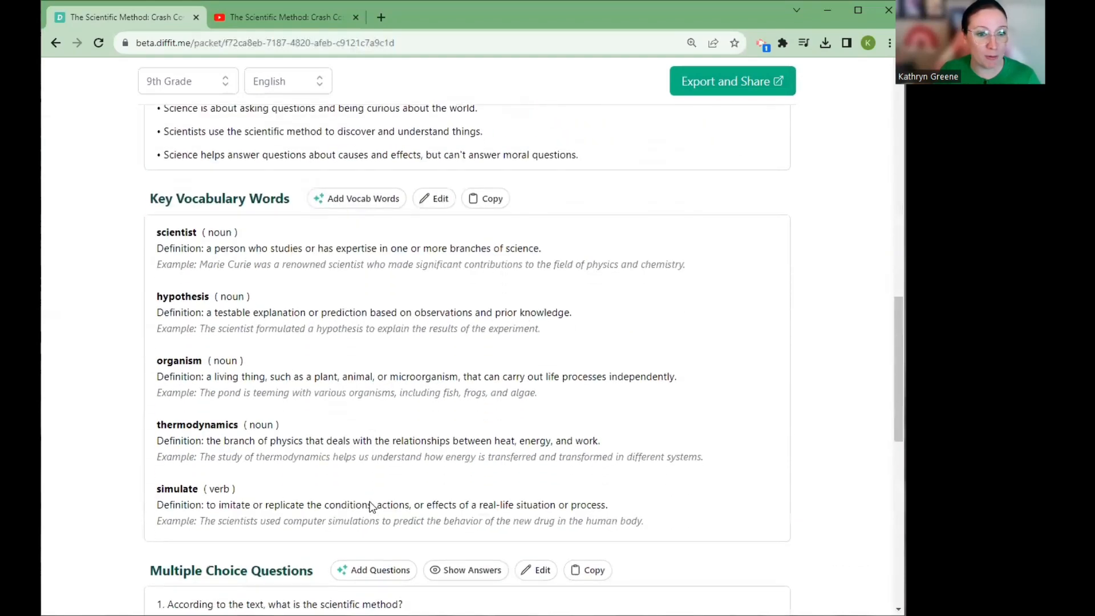
pyautogui.scroll(-8, 370, 506)
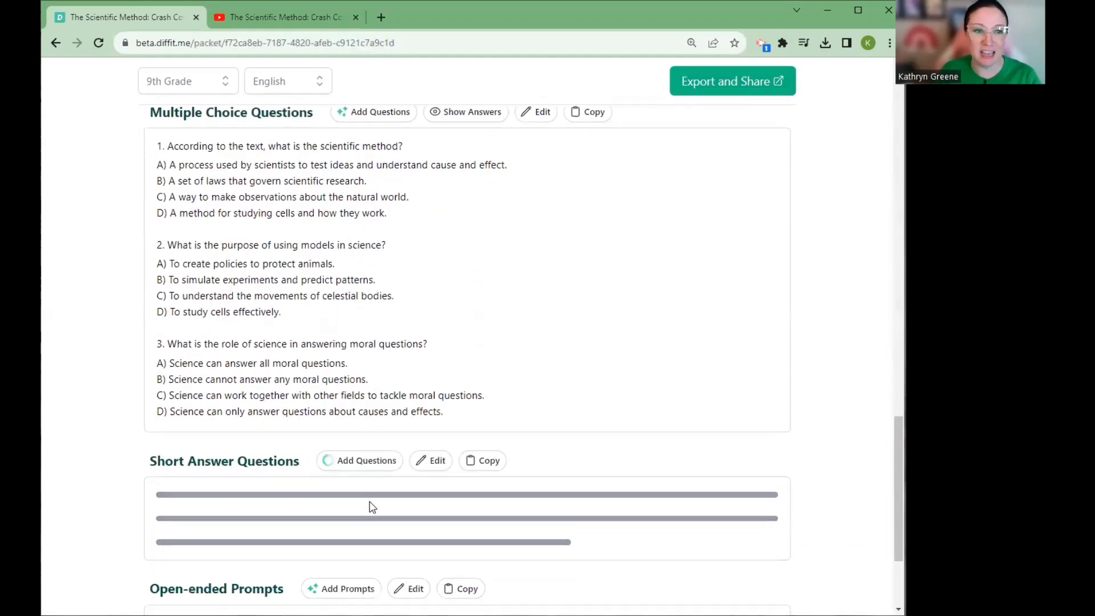
pyautogui.scroll(-3, 360, 484)
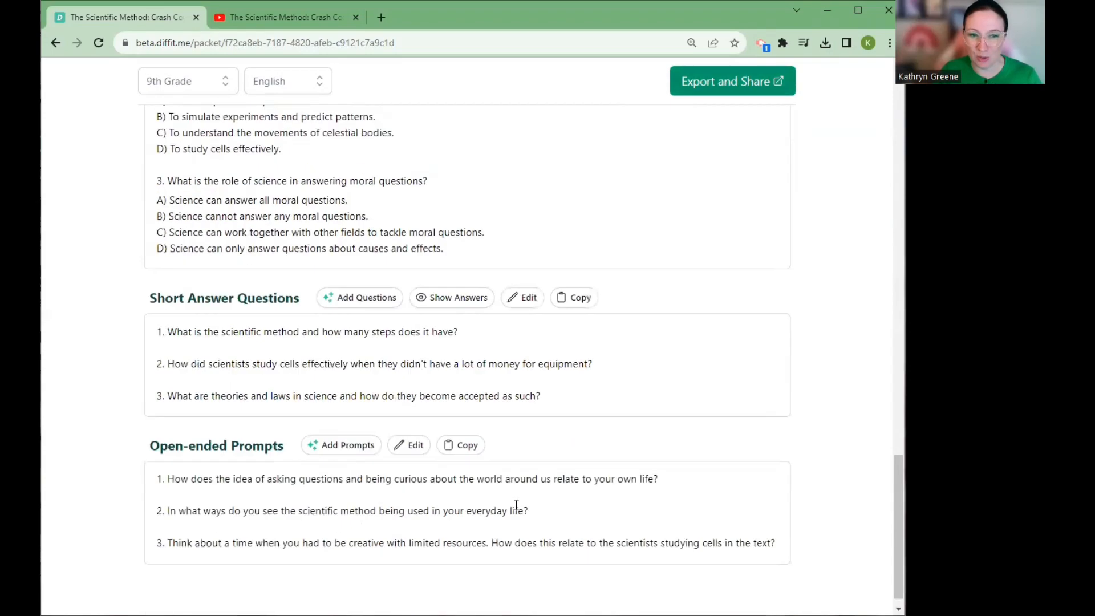
pyautogui.scroll(15, 516, 505)
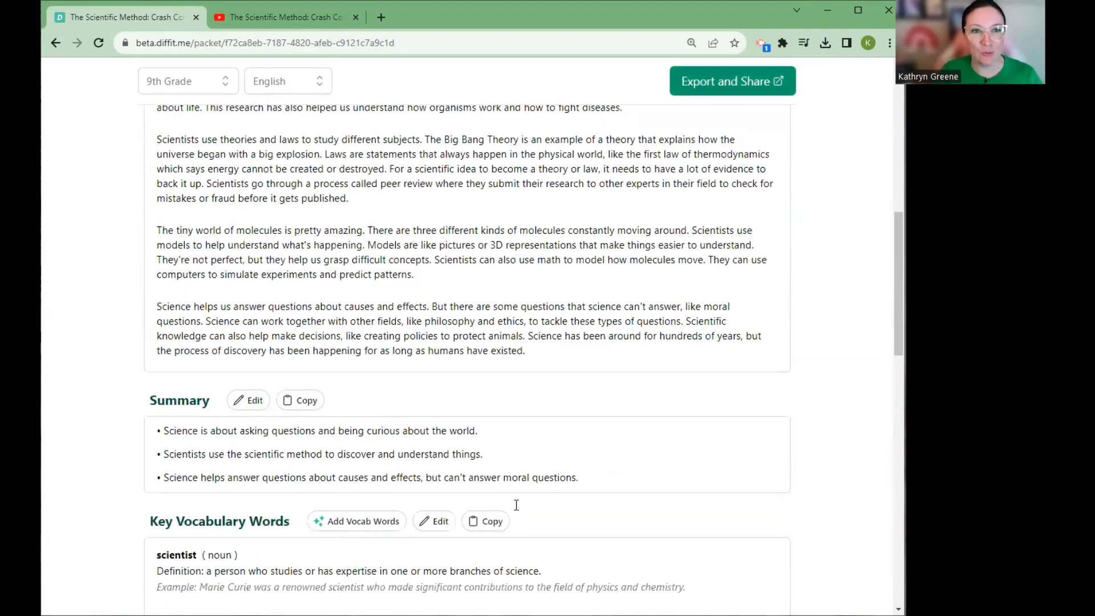
pyautogui.scroll(10, 516, 505)
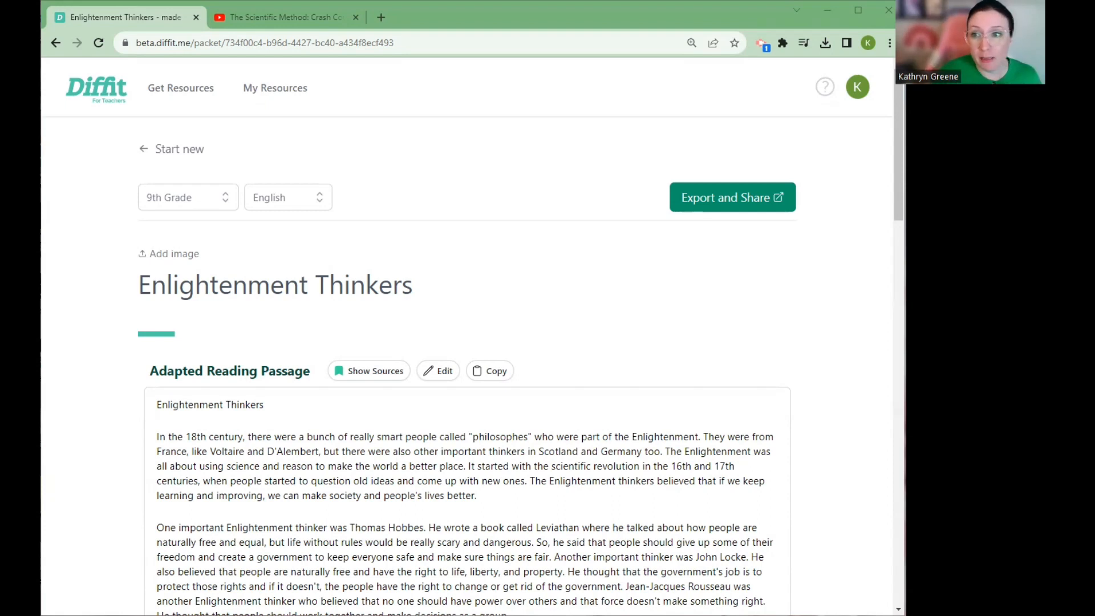
# Add the words "Tyranny, monarchy, republic, democracy" to the key vocabulary of the Enlightenment Thinkers resource and check their entries
pyautogui.scroll(-13, 485, 340)
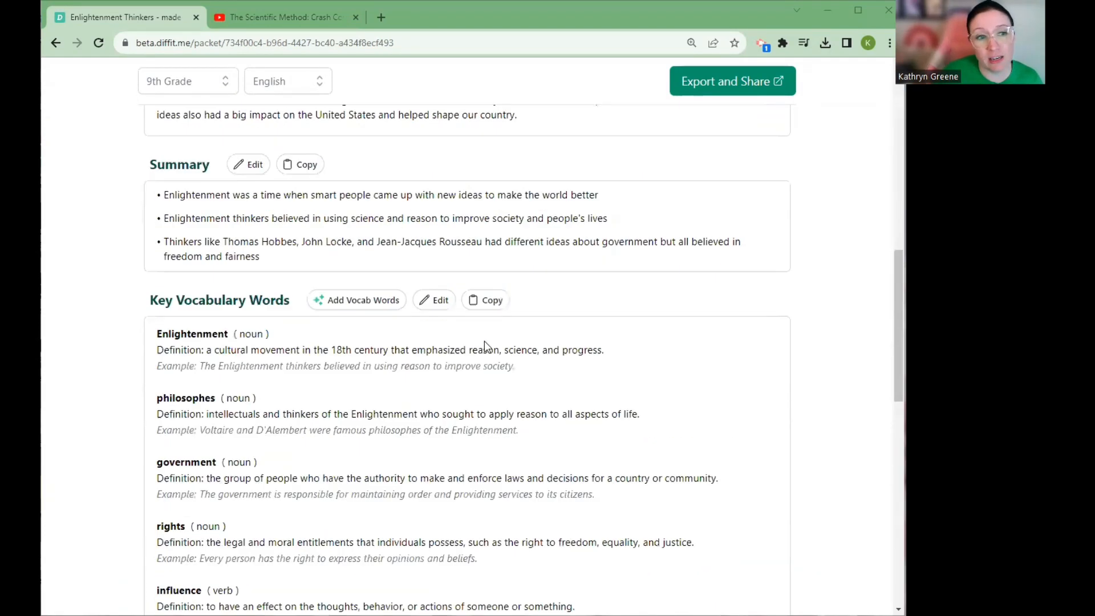
pyautogui.scroll(-2, 484, 341)
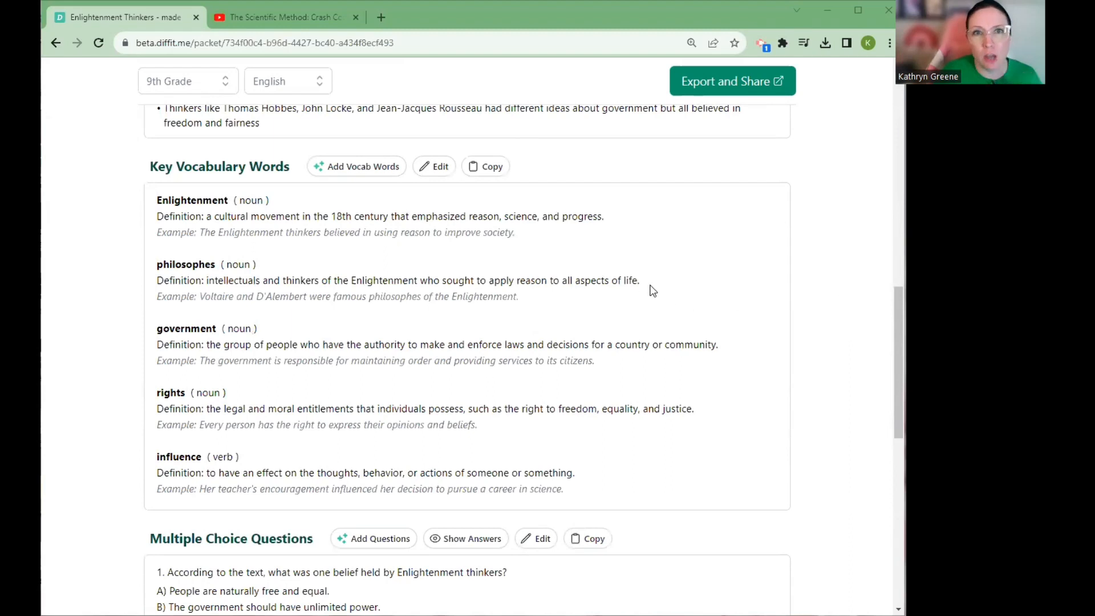
pyautogui.click(374, 165)
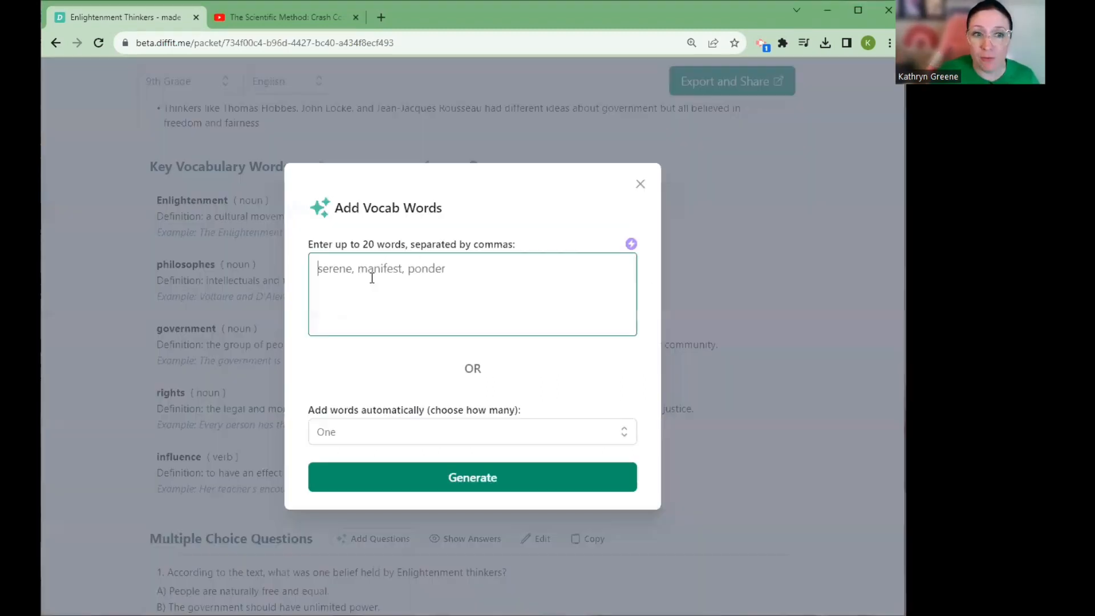
pyautogui.rightClick(372, 278)
pyautogui.click(417, 374)
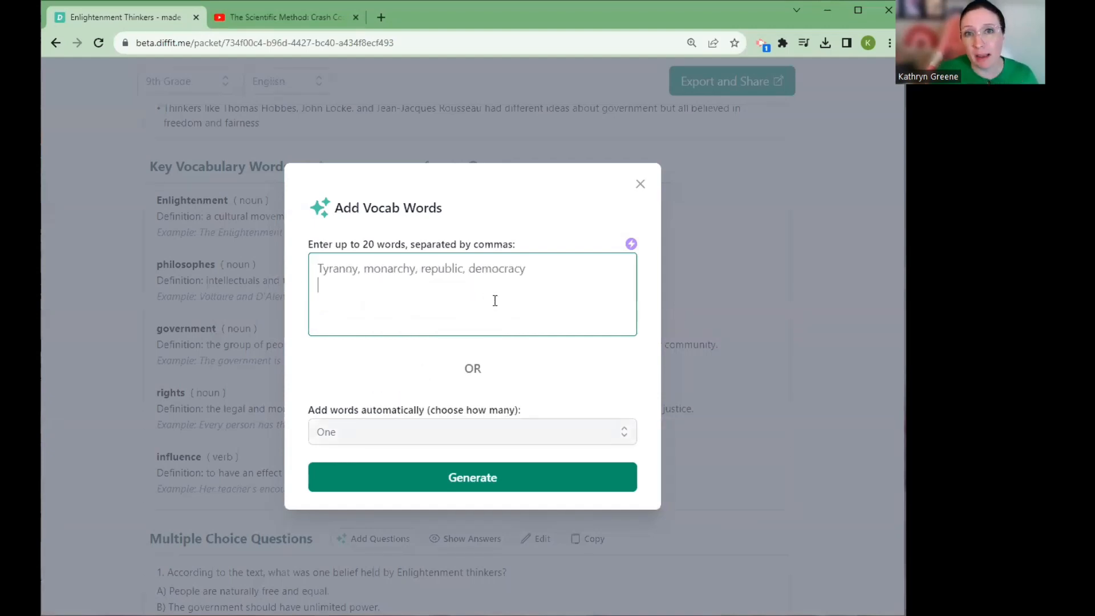
pyautogui.click(450, 476)
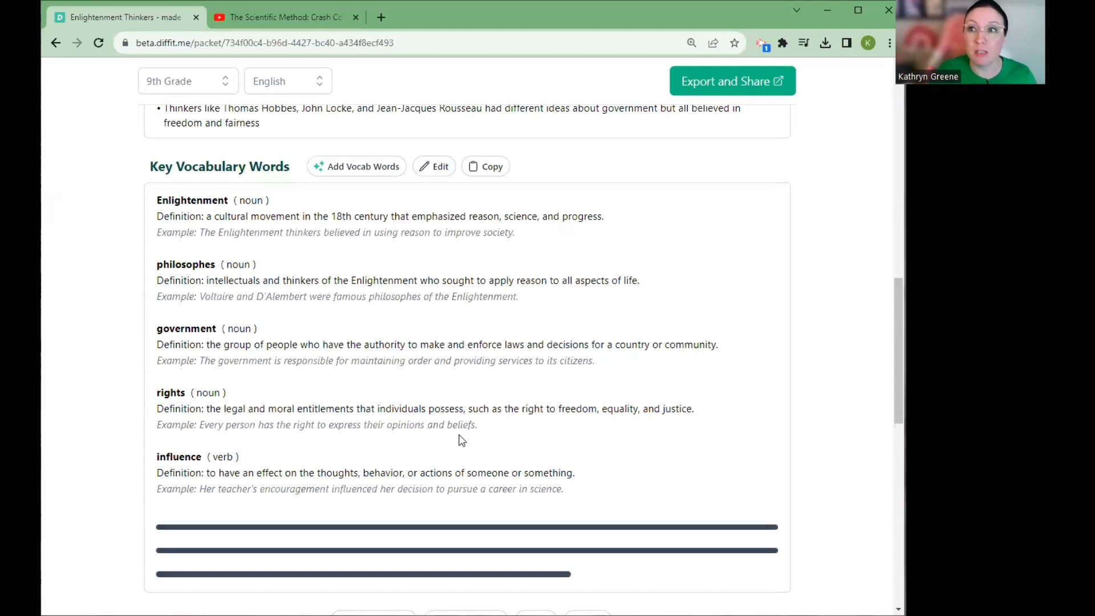
pyautogui.scroll(-2, 459, 430)
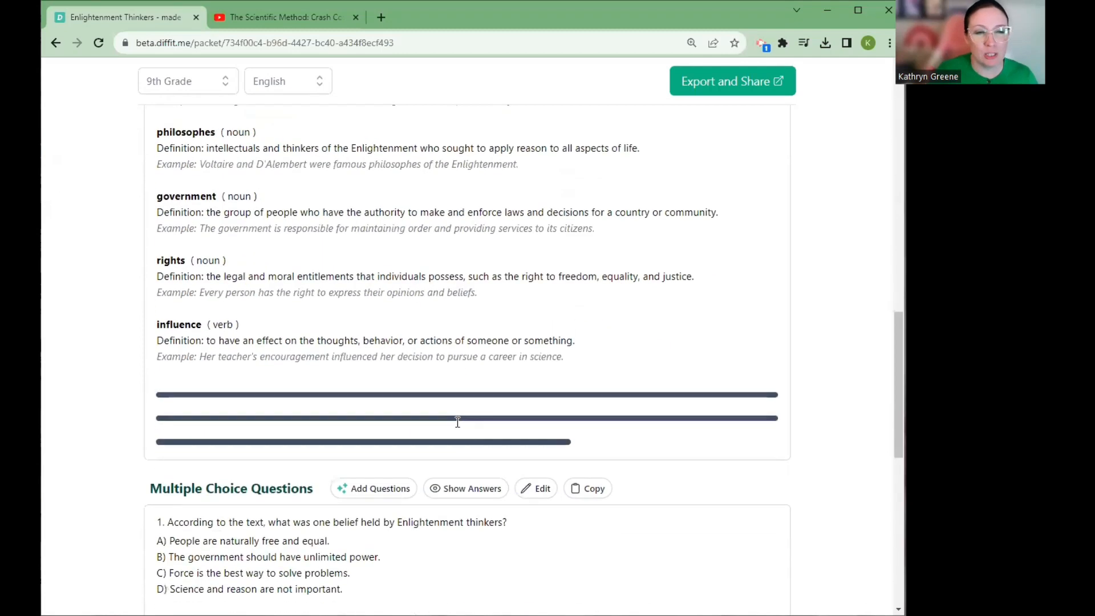
pyautogui.scroll(-2, 458, 421)
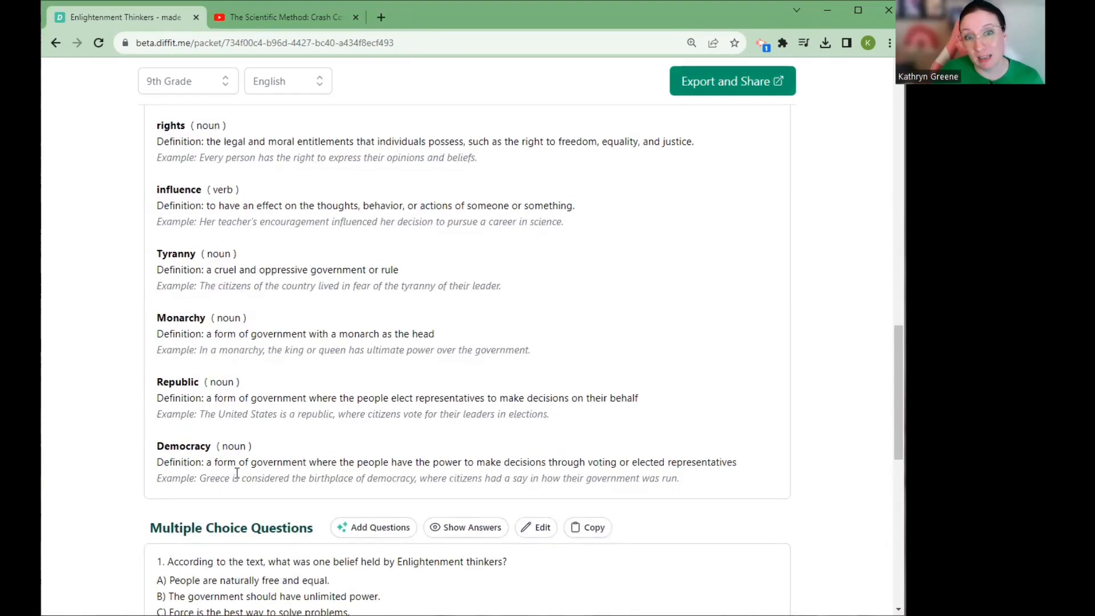
pyautogui.scroll(4, 234, 475)
pyautogui.scroll(6, 235, 474)
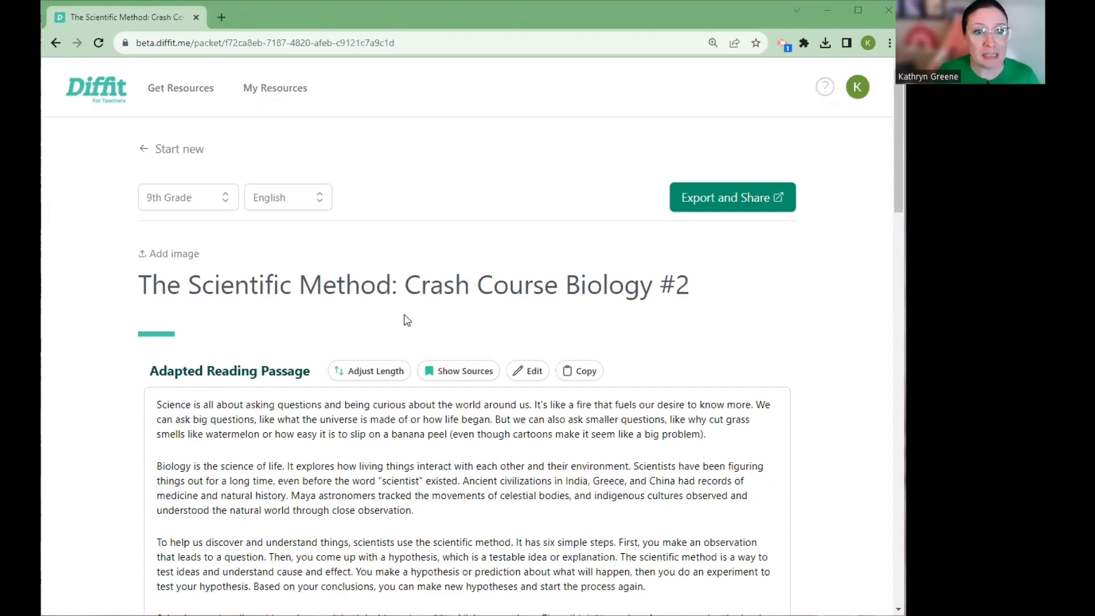
# Open the export and share options for the Scientific Method: Crash Course Biology #2 resource
pyautogui.scroll(-3, 433, 377)
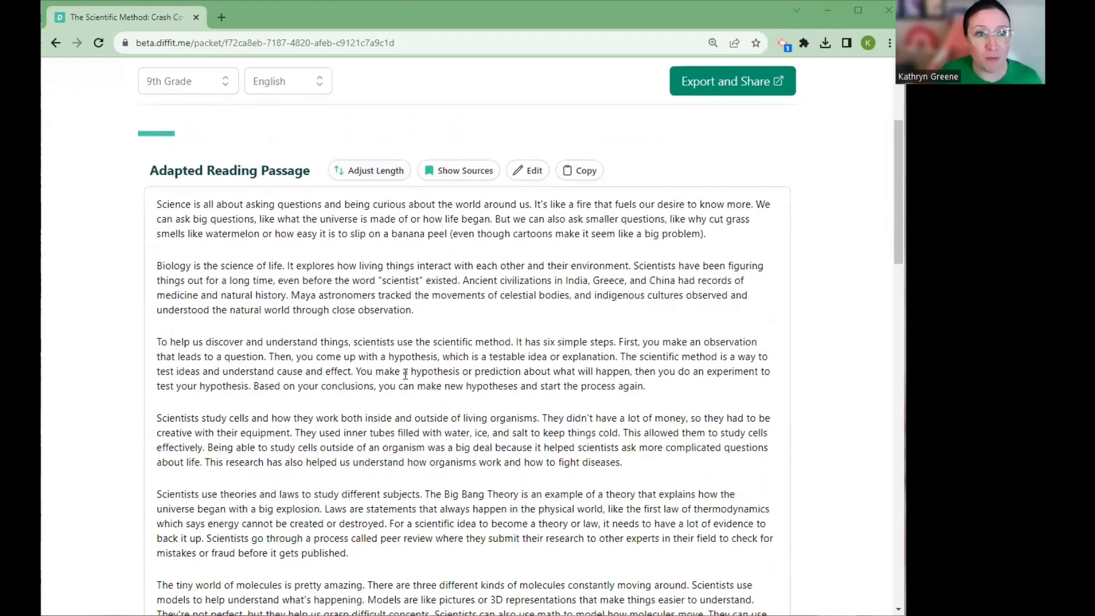
pyautogui.scroll(1, 388, 395)
pyautogui.scroll(-1, 447, 398)
pyautogui.scroll(4, 447, 398)
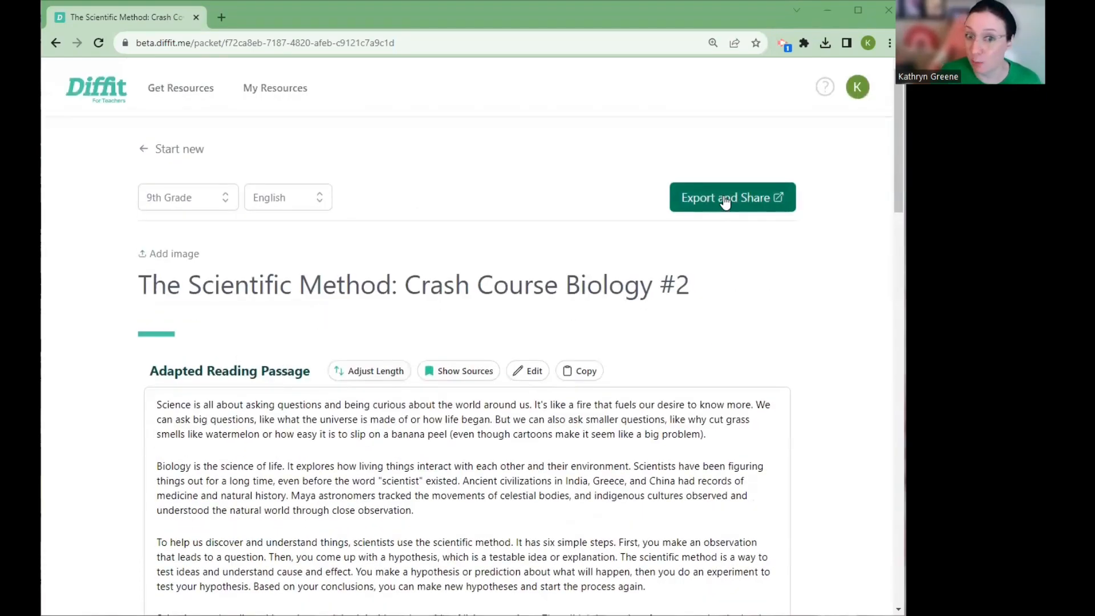
pyautogui.click(725, 202)
# Browse the export templates for students, including the printable documents, quizzes, workbooks and interactive slides
pyautogui.scroll(-2, 506, 303)
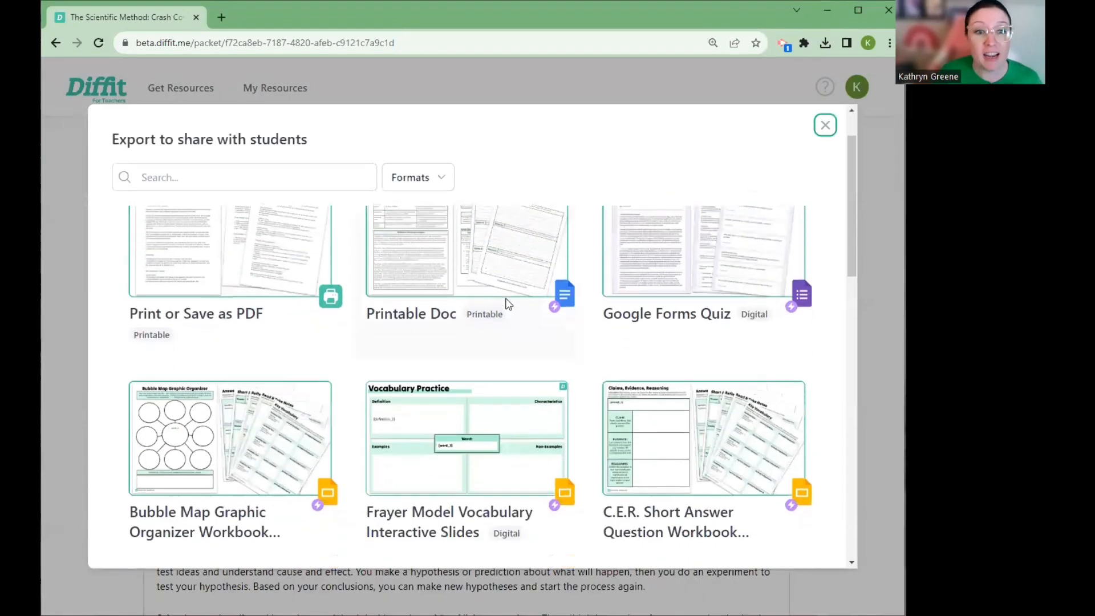
pyautogui.scroll(-8, 508, 302)
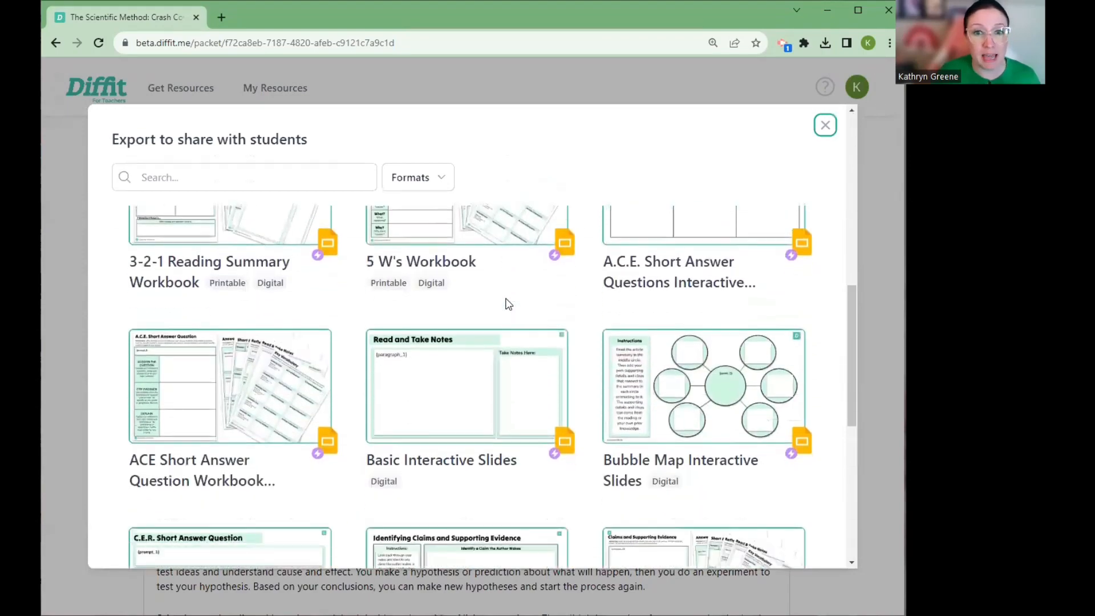
pyautogui.scroll(-10, 508, 303)
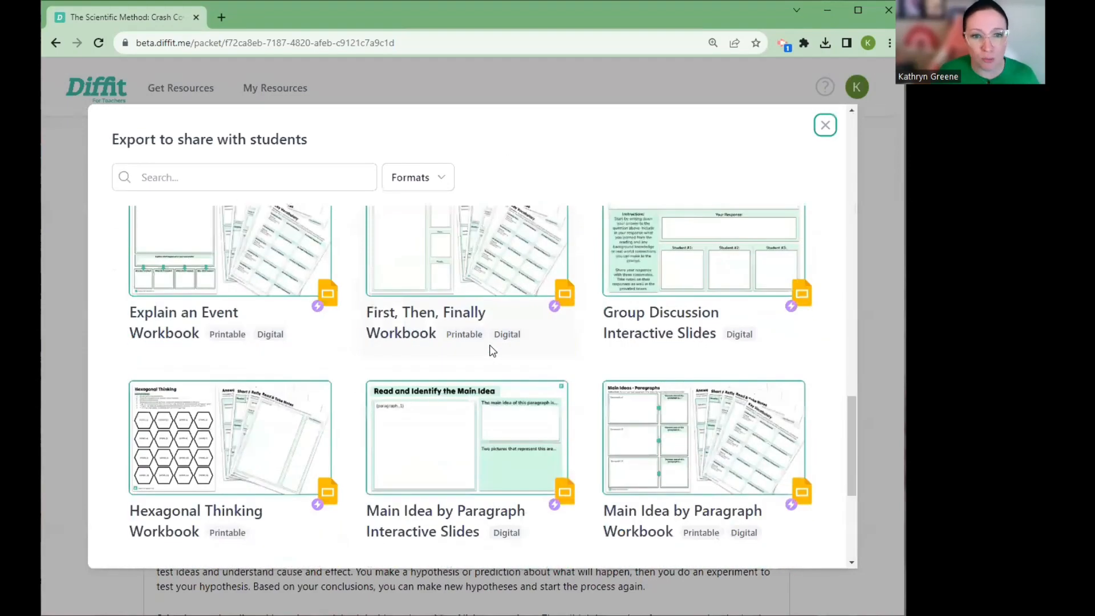
pyautogui.scroll(-7, 485, 368)
pyautogui.scroll(3, 482, 371)
pyautogui.scroll(-3, 491, 350)
pyautogui.scroll(4, 664, 357)
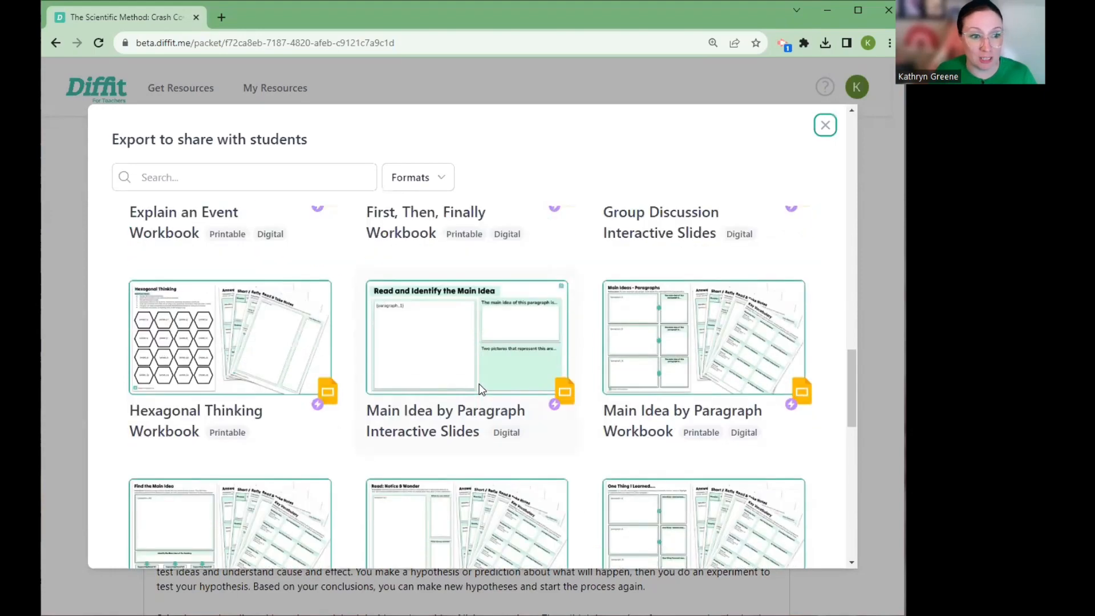
pyautogui.scroll(-2, 478, 388)
pyautogui.scroll(-5, 480, 390)
pyautogui.scroll(-4, 479, 386)
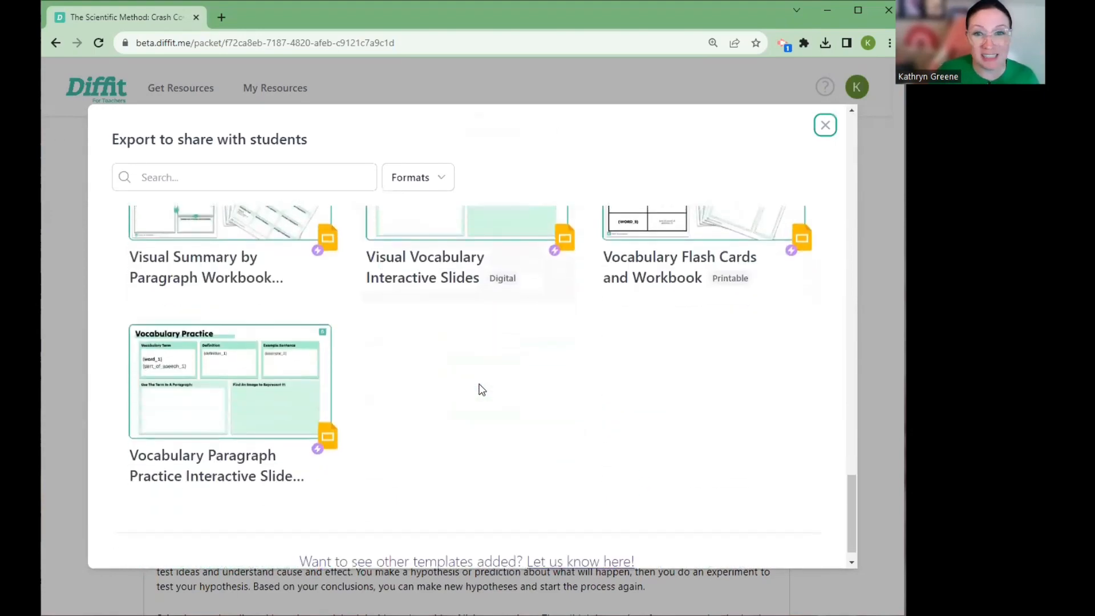
pyautogui.scroll(5, 482, 389)
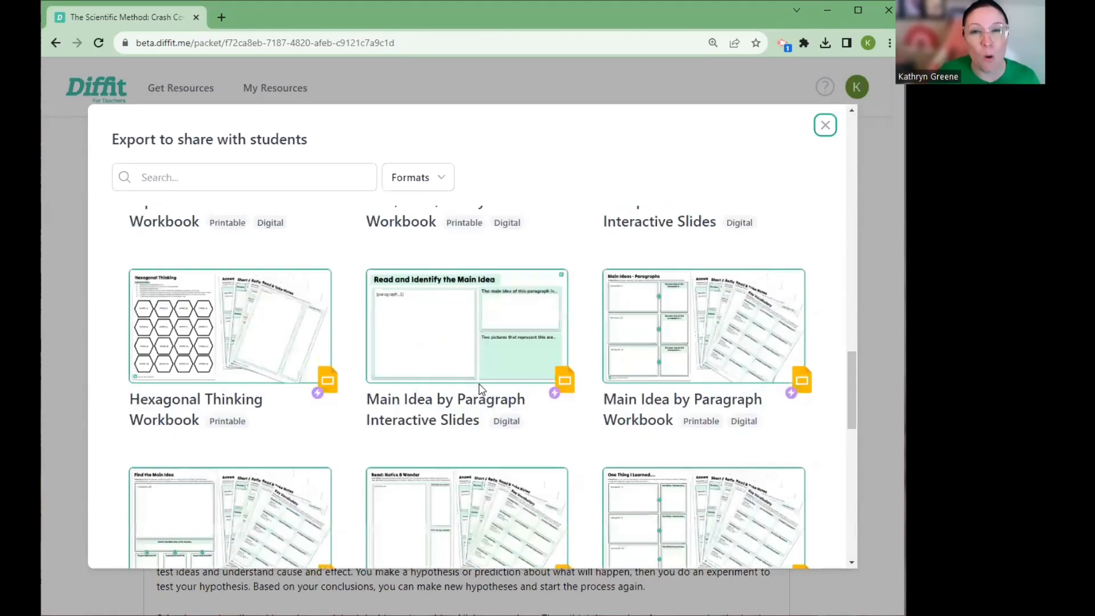
pyautogui.scroll(8, 479, 390)
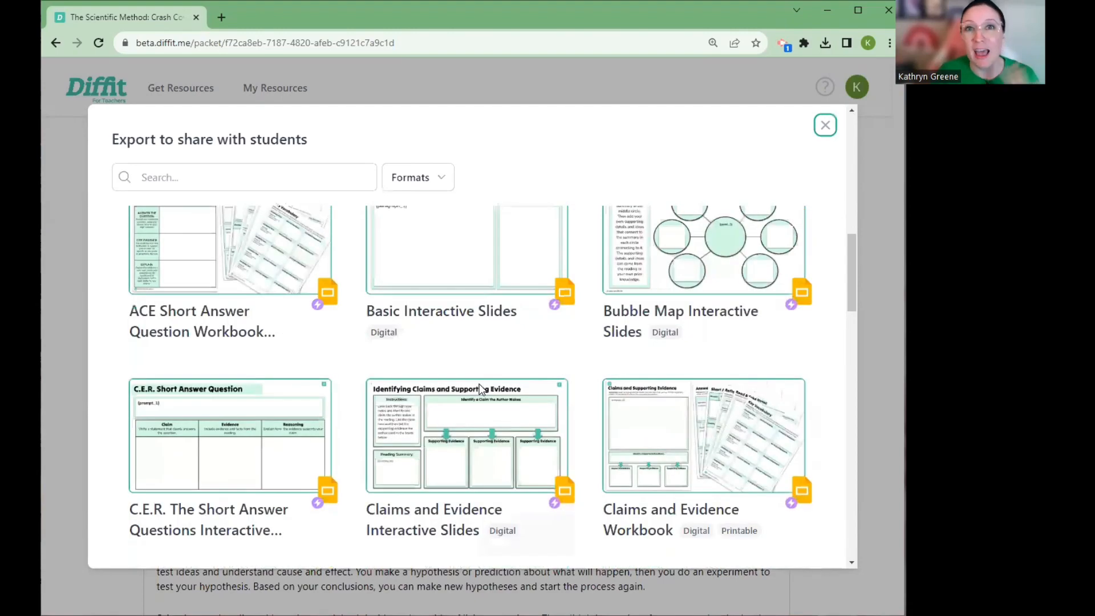
pyautogui.scroll(5, 479, 389)
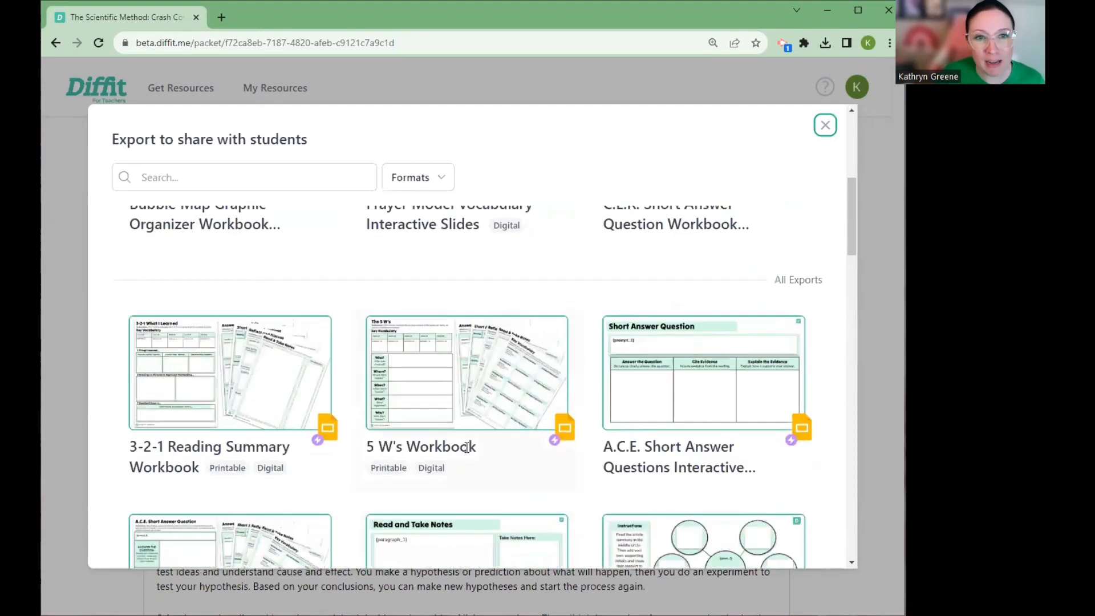
# Export the resource with the Frayer Model Vocabulary Interactive Slides template and open the generated presentation in Google Slides
pyautogui.scroll(3, 466, 447)
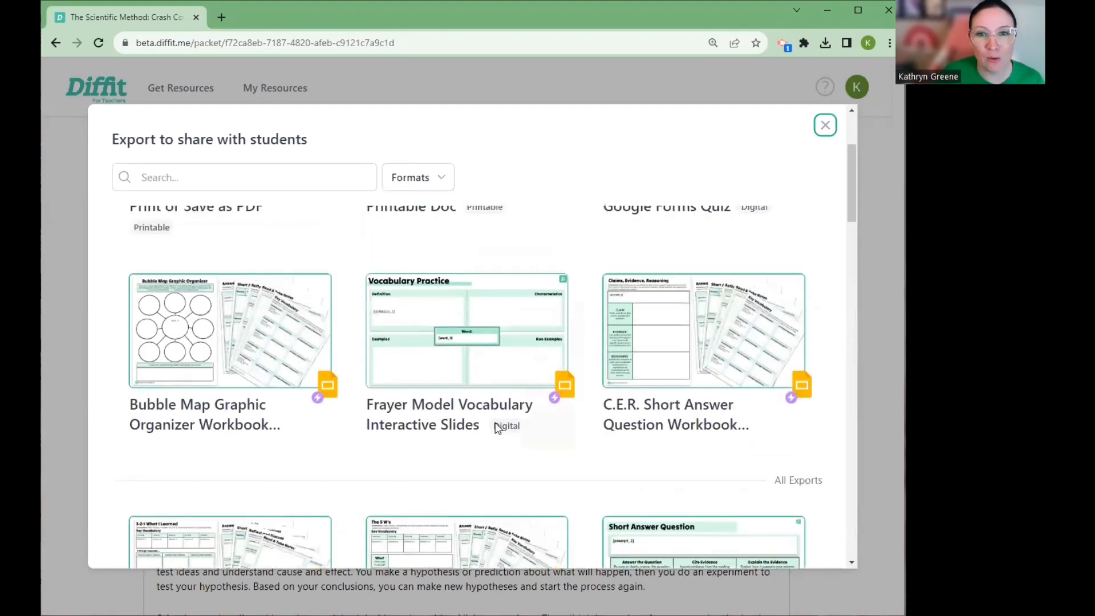
pyautogui.scroll(-1, 497, 428)
pyautogui.click(415, 259)
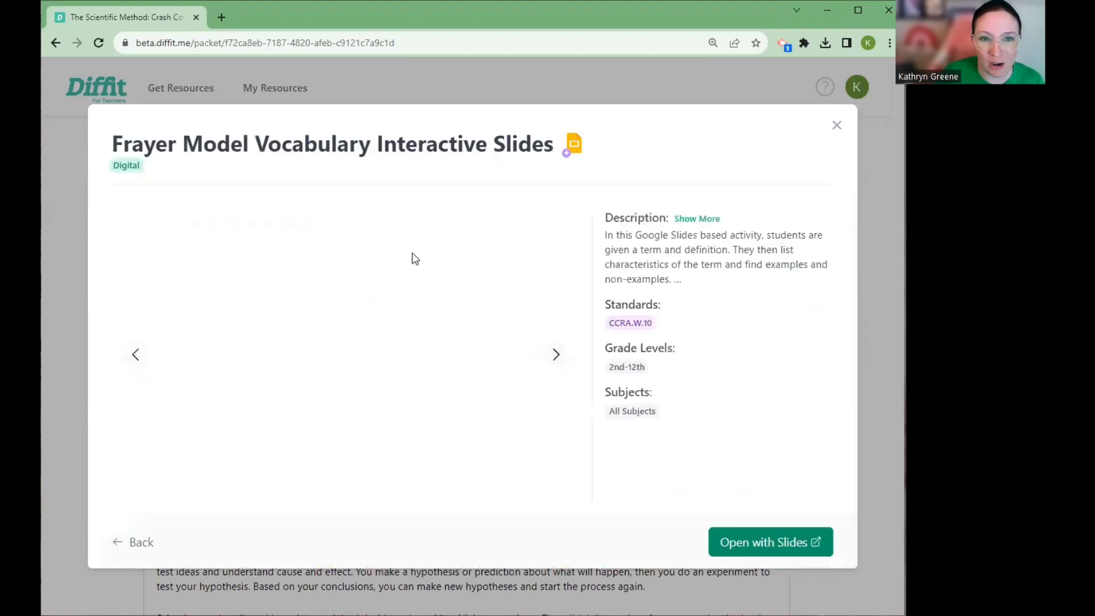
pyautogui.click(789, 542)
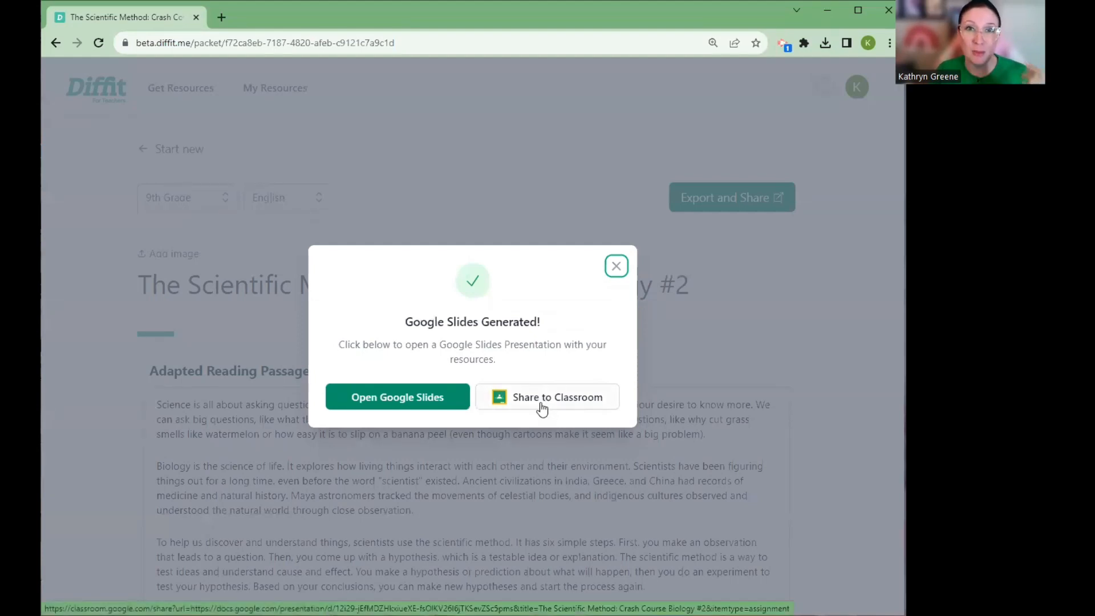
pyautogui.click(430, 399)
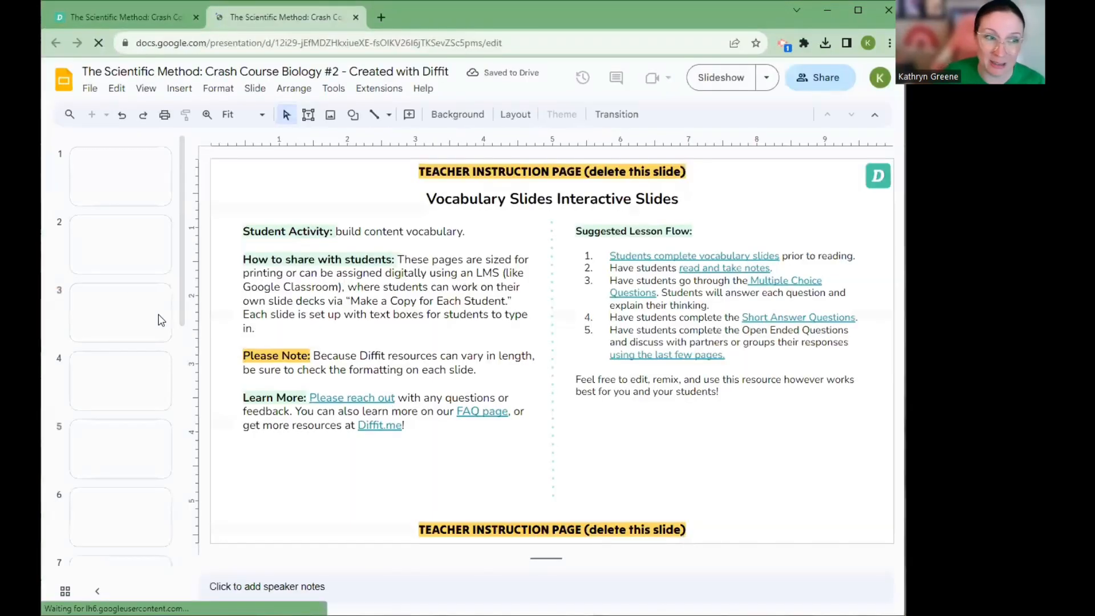
# Look through the Vocabulary Practice slides, checking the word and definition on each one
pyautogui.click(117, 260)
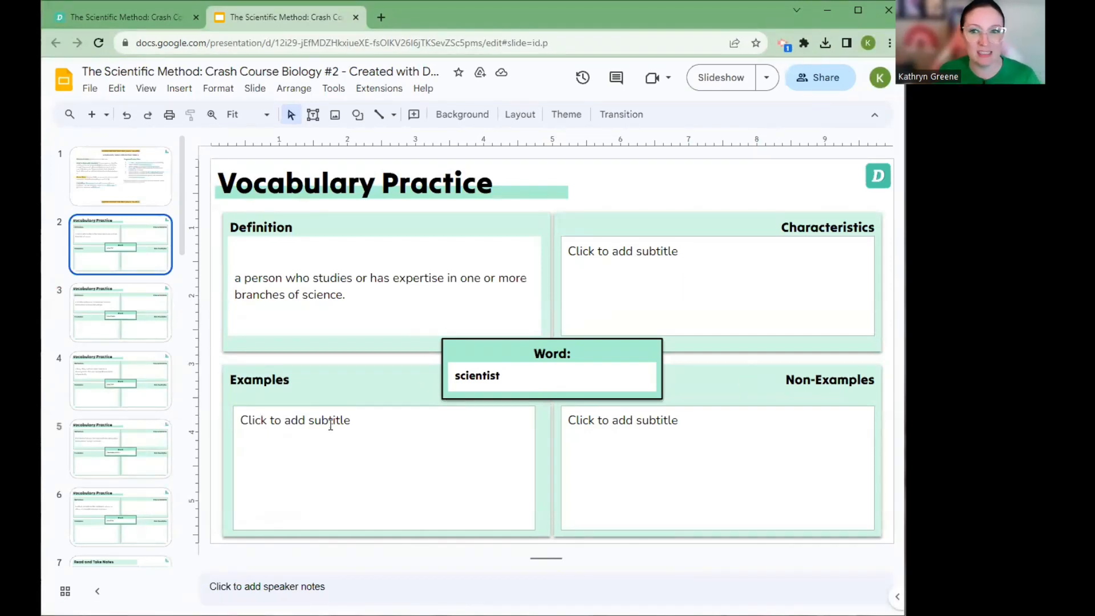
pyautogui.click(122, 338)
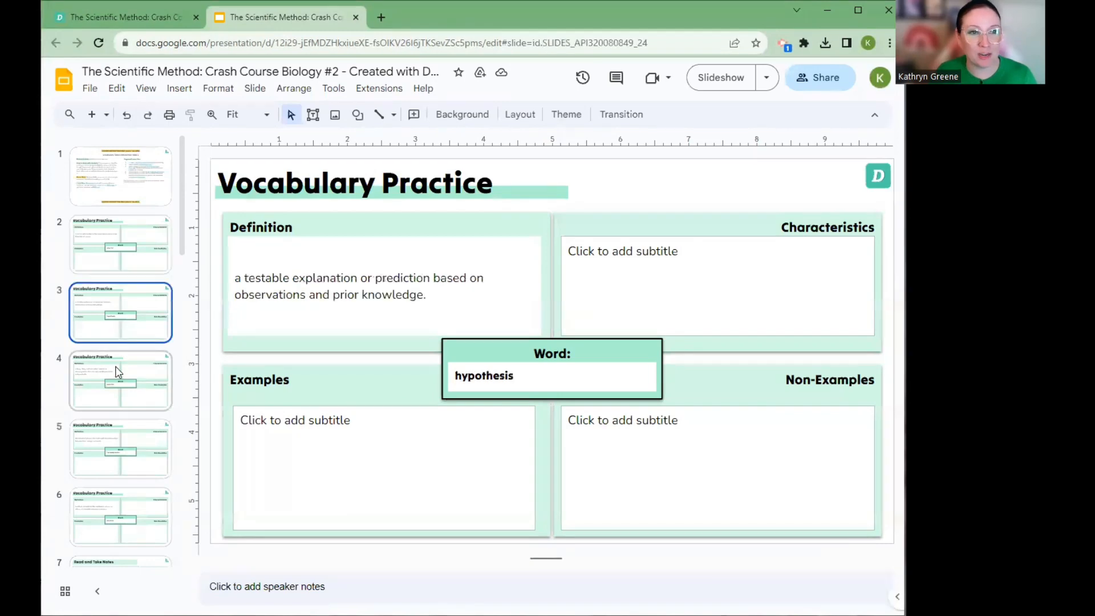
pyautogui.click(124, 386)
pyautogui.scroll(-3, 123, 387)
pyautogui.click(123, 318)
# Review the Read and Take Notes slides and the first Multiple Choice Question slide of the presentation
pyautogui.click(122, 388)
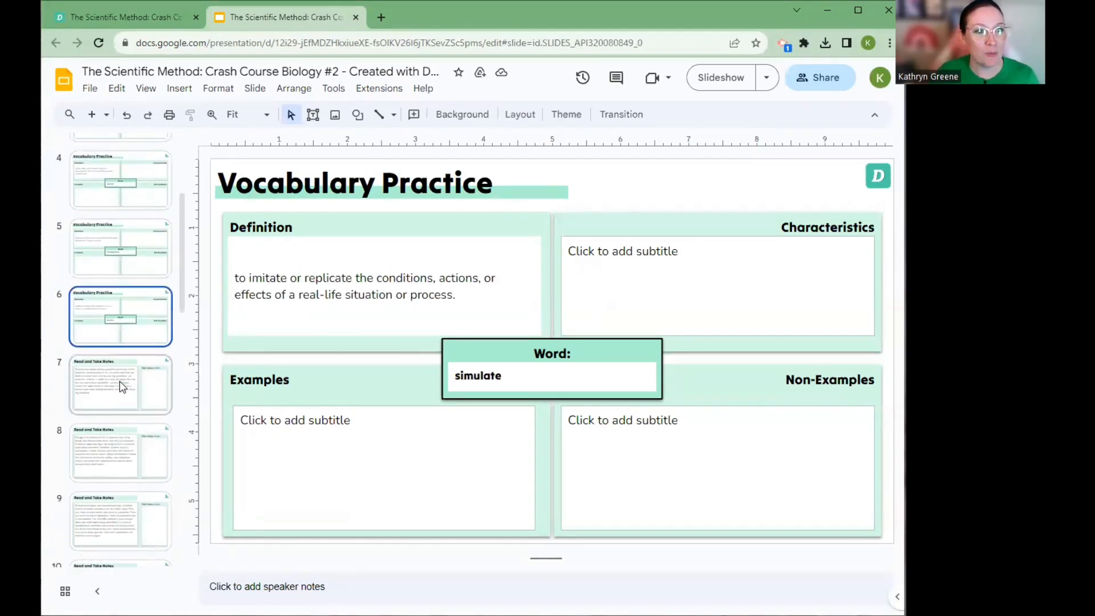
pyautogui.scroll(-1, 130, 439)
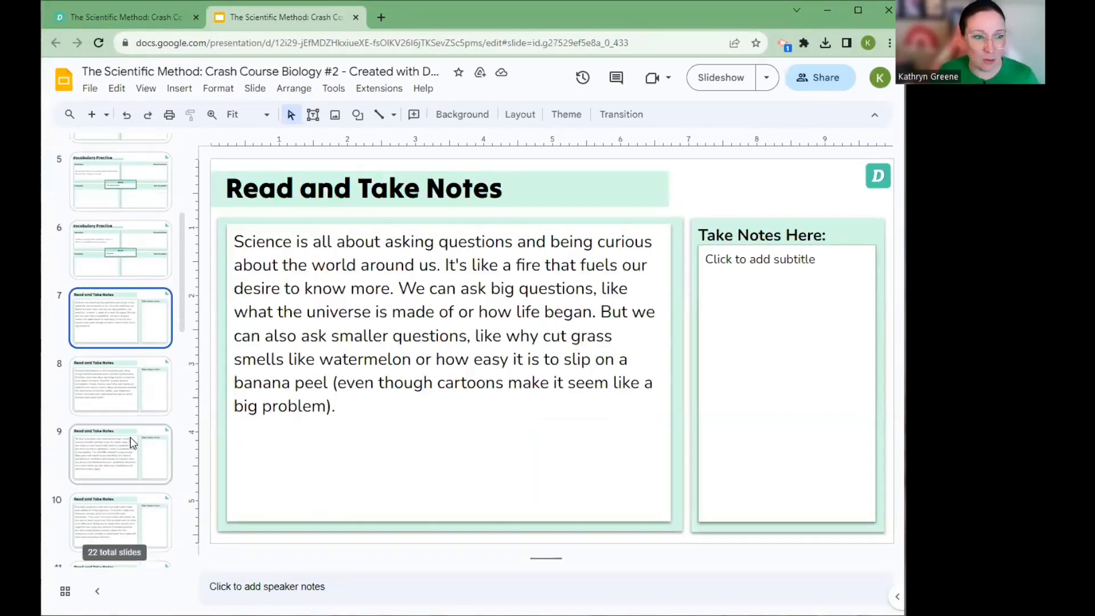
pyautogui.click(130, 439)
pyautogui.click(130, 395)
pyautogui.scroll(-1, 122, 457)
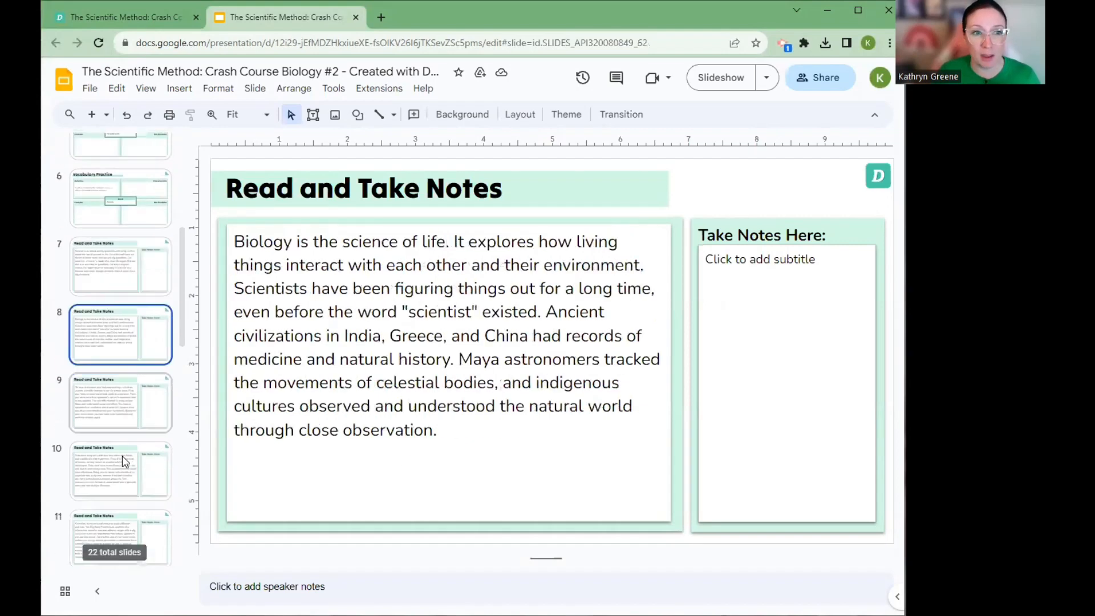
pyautogui.click(122, 456)
pyautogui.scroll(-3, 122, 456)
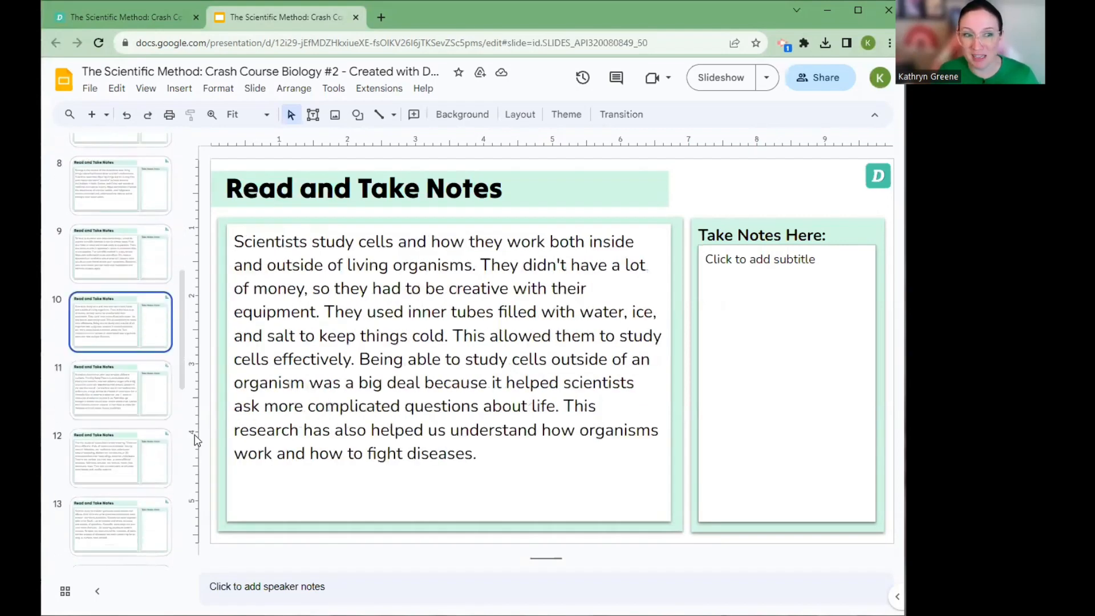
pyautogui.scroll(-3, 159, 459)
pyautogui.scroll(-1, 158, 459)
pyautogui.click(149, 391)
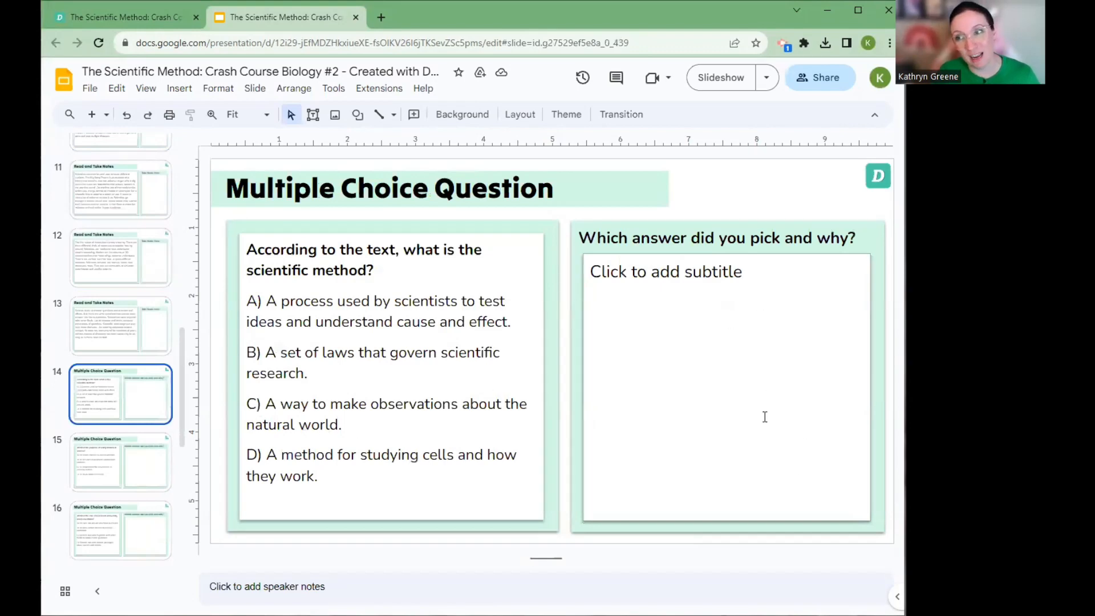
# Return to Diffit, export the resource with the 5 W's Workbook template and open the generated file in Google Slides
pyautogui.click(135, 23)
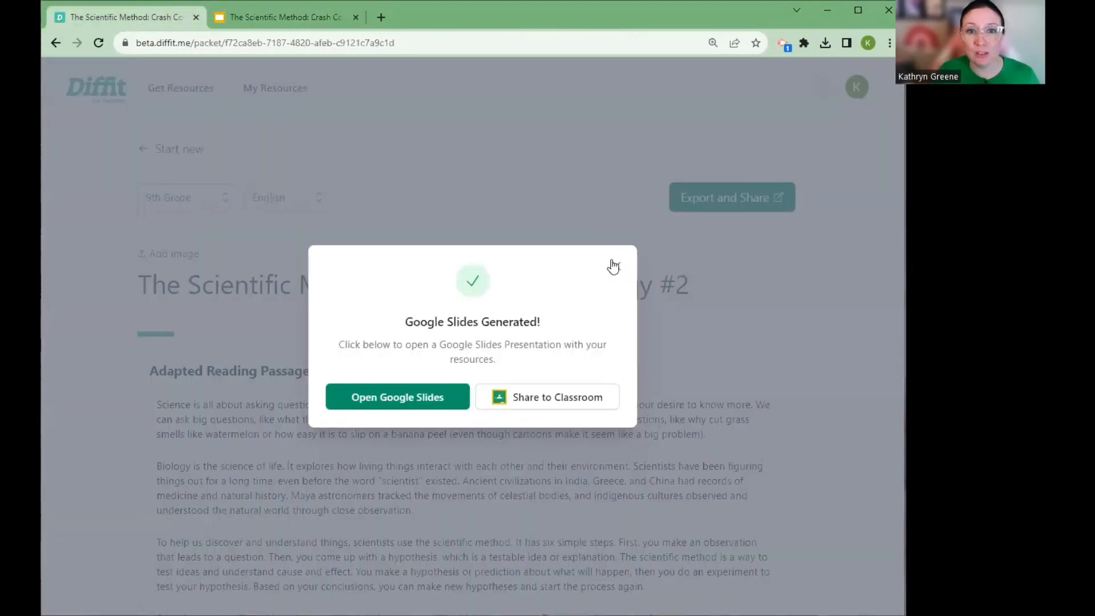
pyautogui.click(616, 265)
pyautogui.click(723, 201)
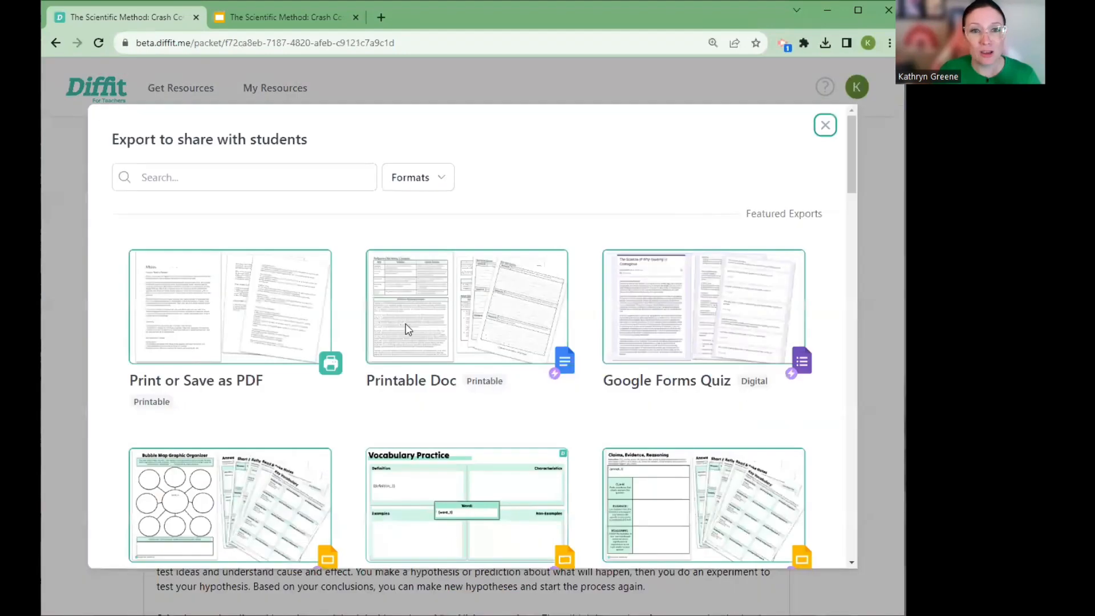
pyautogui.scroll(-1, 408, 330)
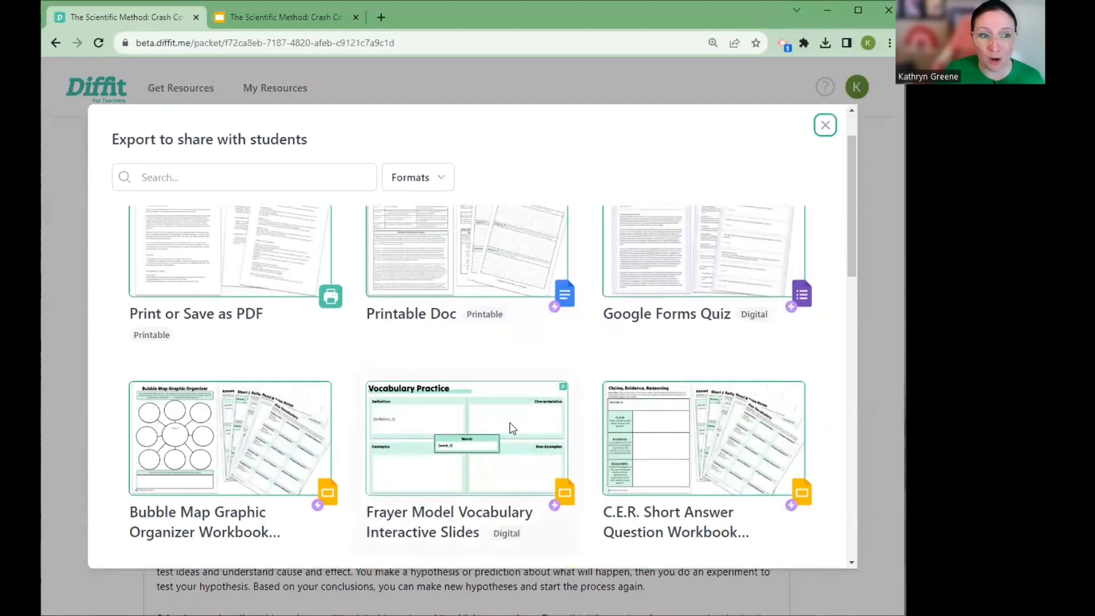
pyautogui.scroll(-5, 511, 428)
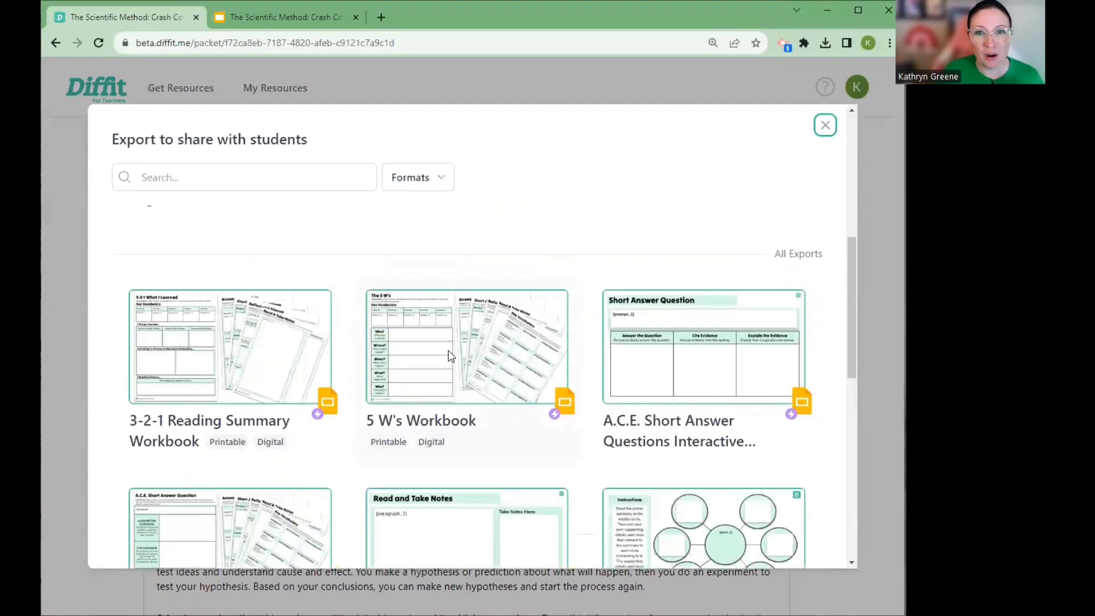
pyautogui.click(447, 355)
pyautogui.click(766, 545)
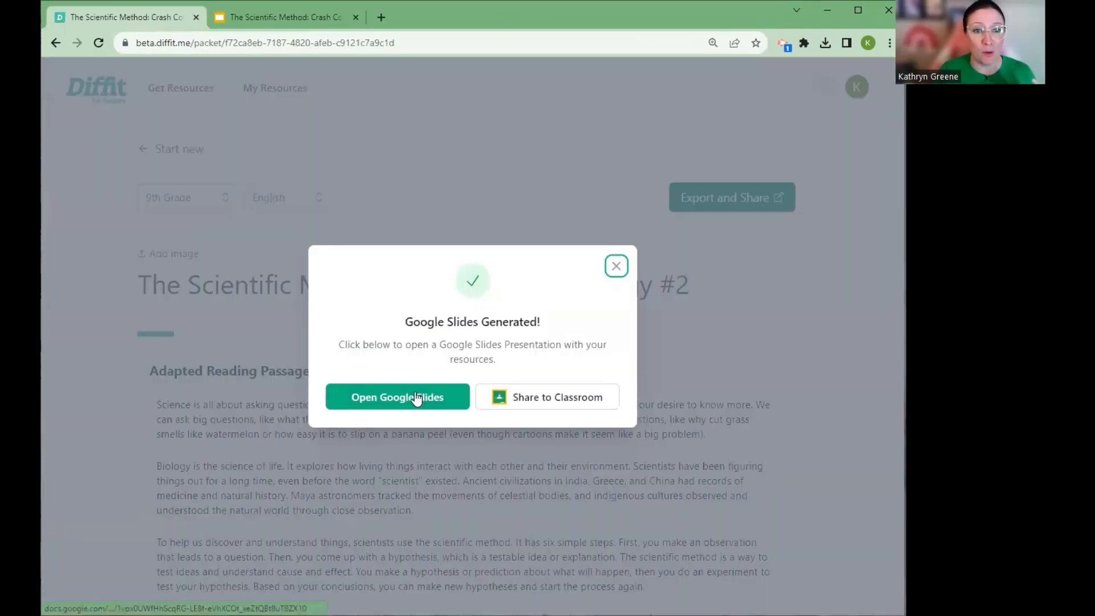
pyautogui.click(415, 392)
# Set the reading passage on the workbook's Read & Summarize page to font size 9
pyautogui.click(122, 325)
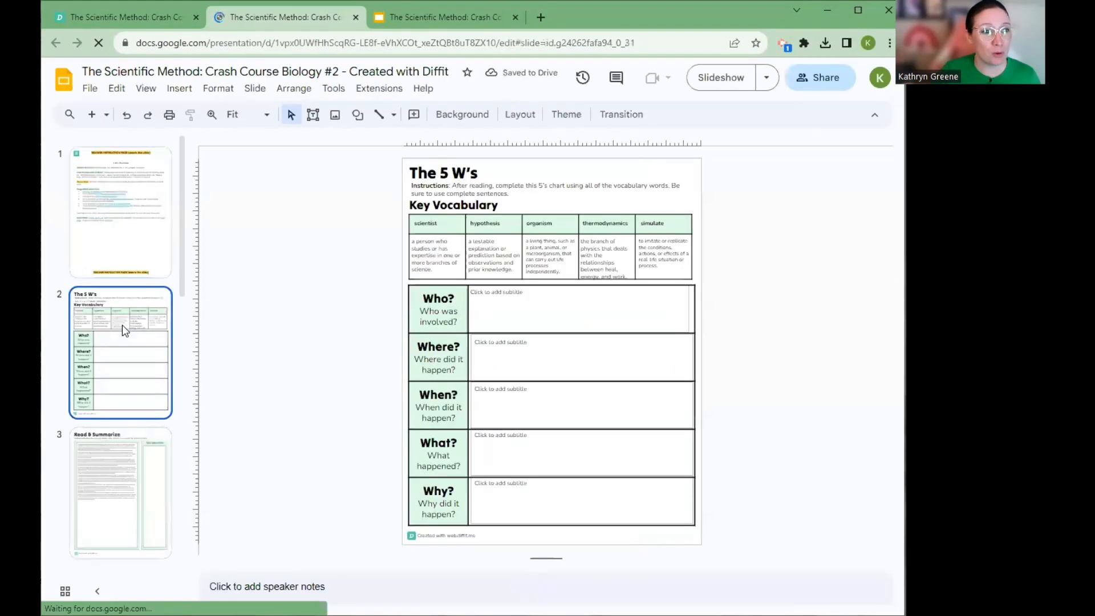
pyautogui.click(136, 451)
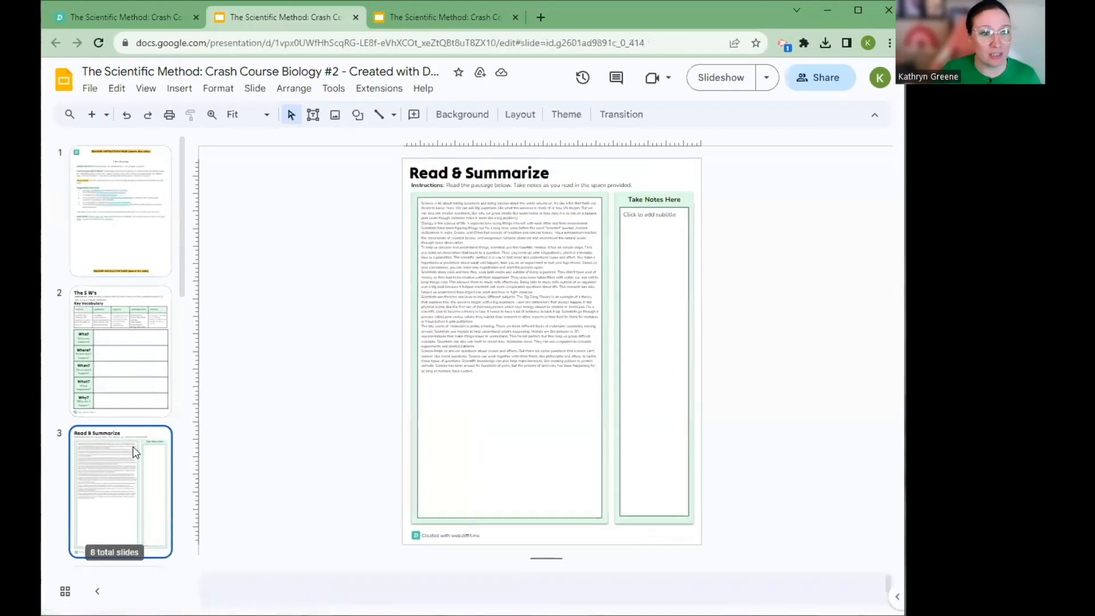
pyautogui.click(516, 198)
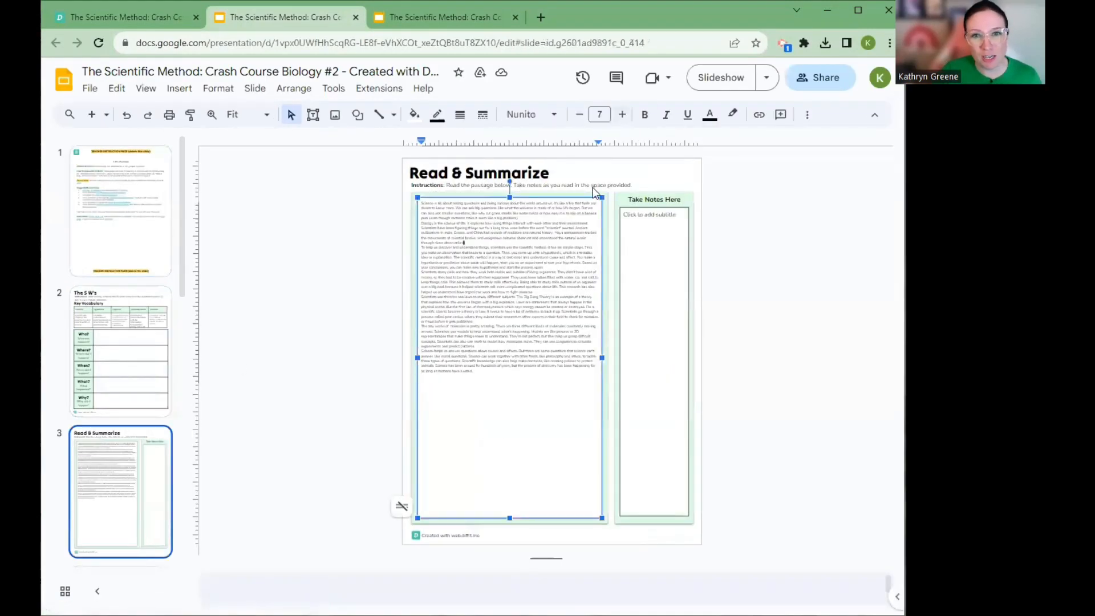
pyautogui.click(621, 116)
pyautogui.click(621, 116)
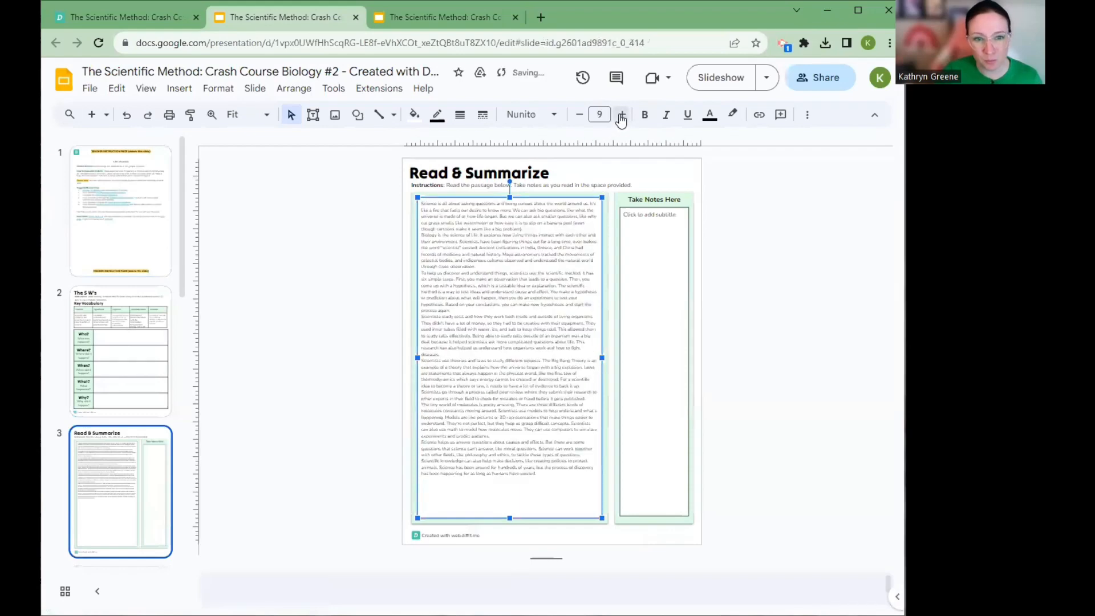
pyautogui.click(621, 116)
pyautogui.click(580, 118)
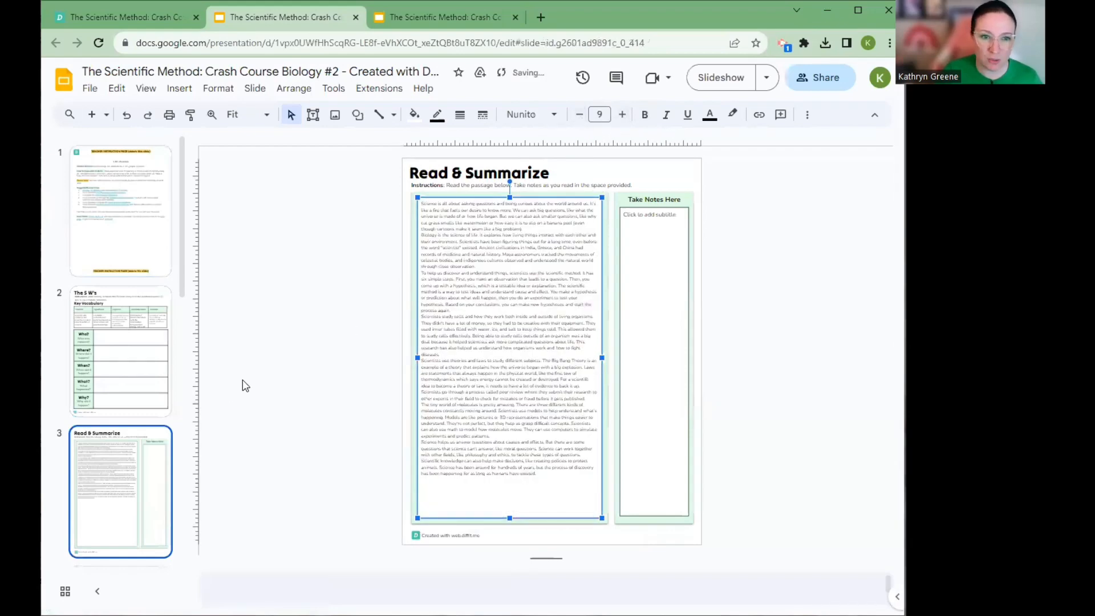
# Review the workbook's Answer and Explain, Short Answer Questions, and Reflect and Discuss pages
pyautogui.scroll(-4, 104, 453)
pyautogui.click(116, 444)
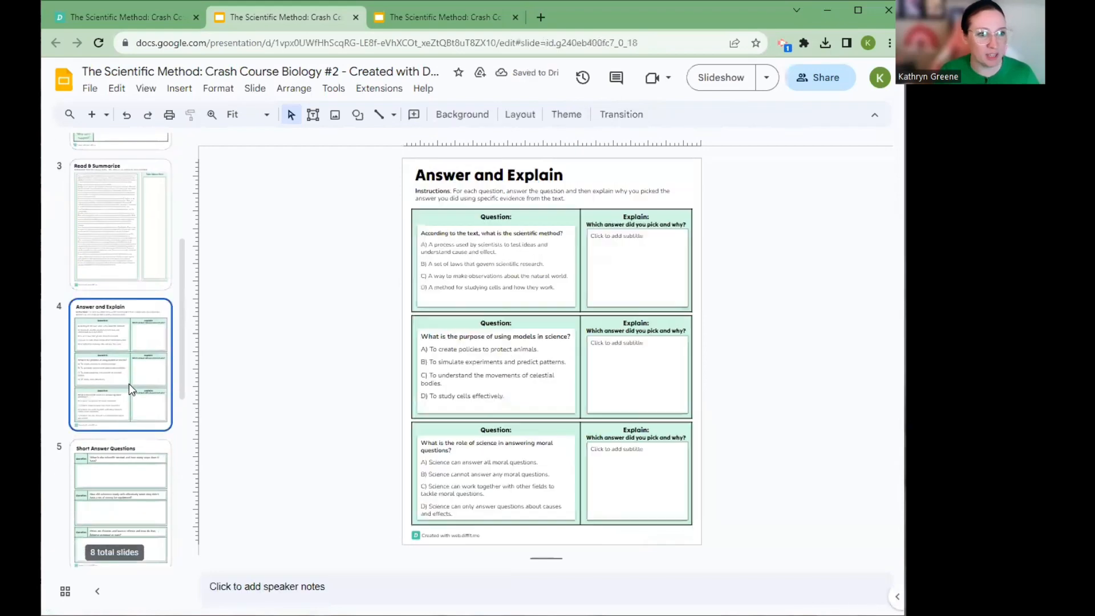
pyautogui.scroll(-3, 120, 422)
pyautogui.click(126, 391)
pyautogui.click(117, 487)
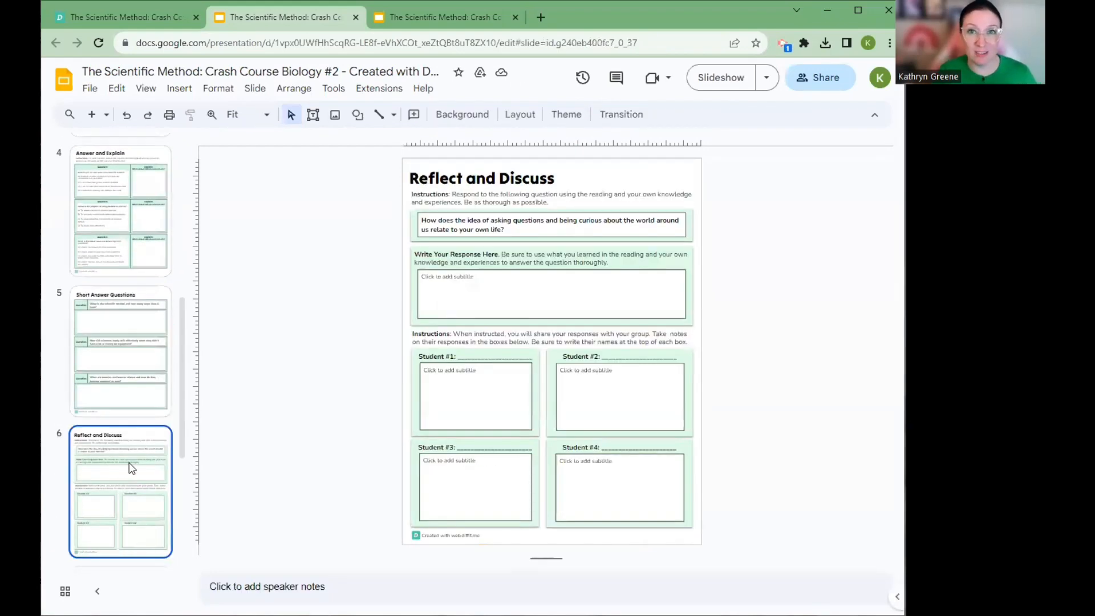
pyautogui.scroll(6, 146, 439)
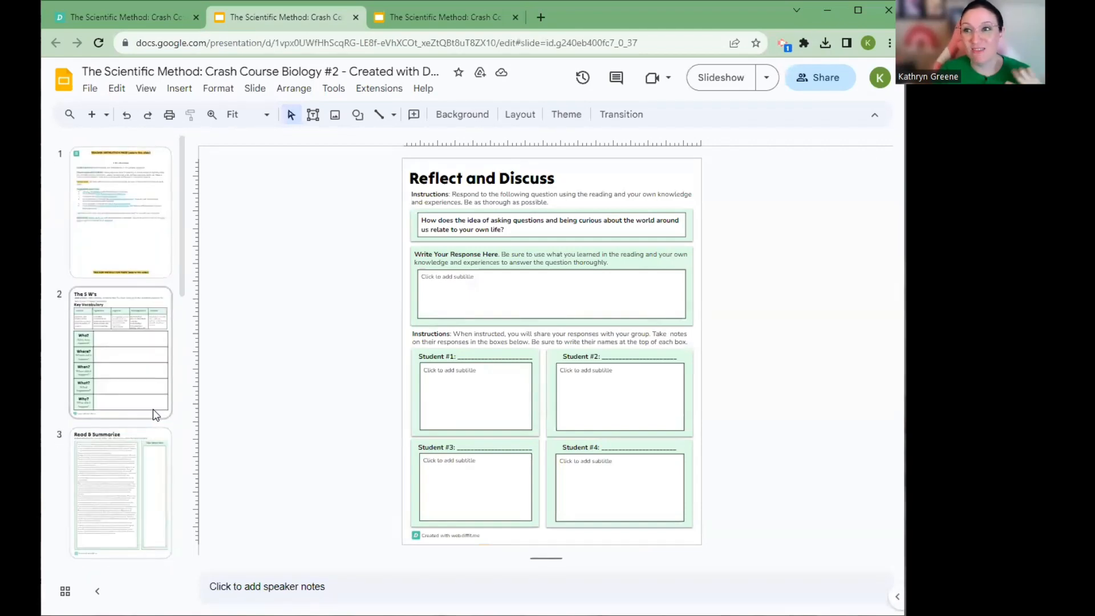
# Return to Diffit and browse the export templates, from the featured ones down to the claims and evidence activities
pyautogui.click(151, 18)
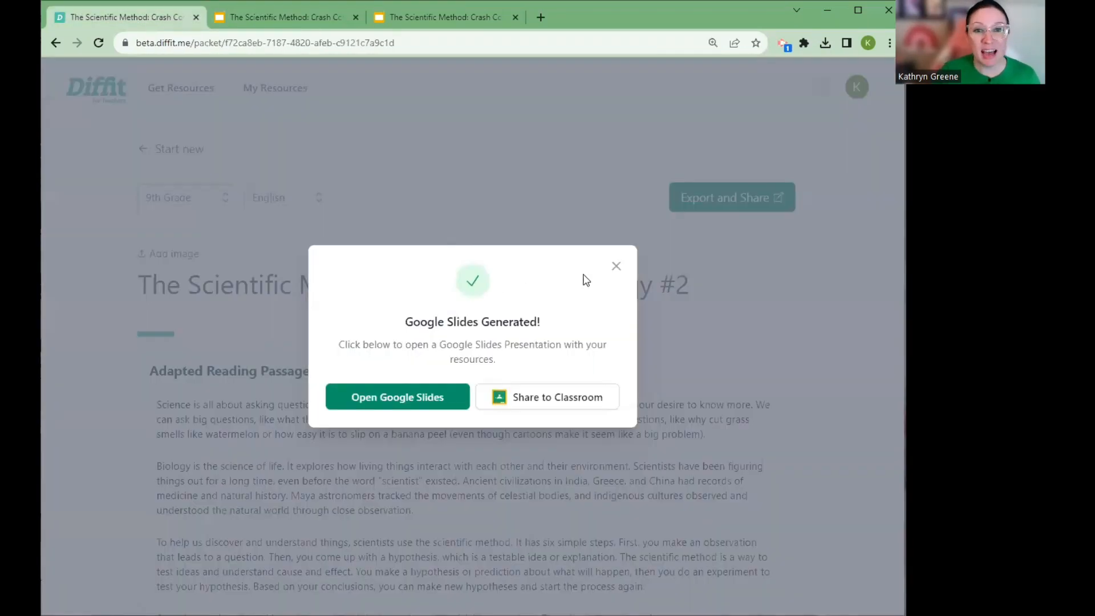
pyautogui.click(616, 266)
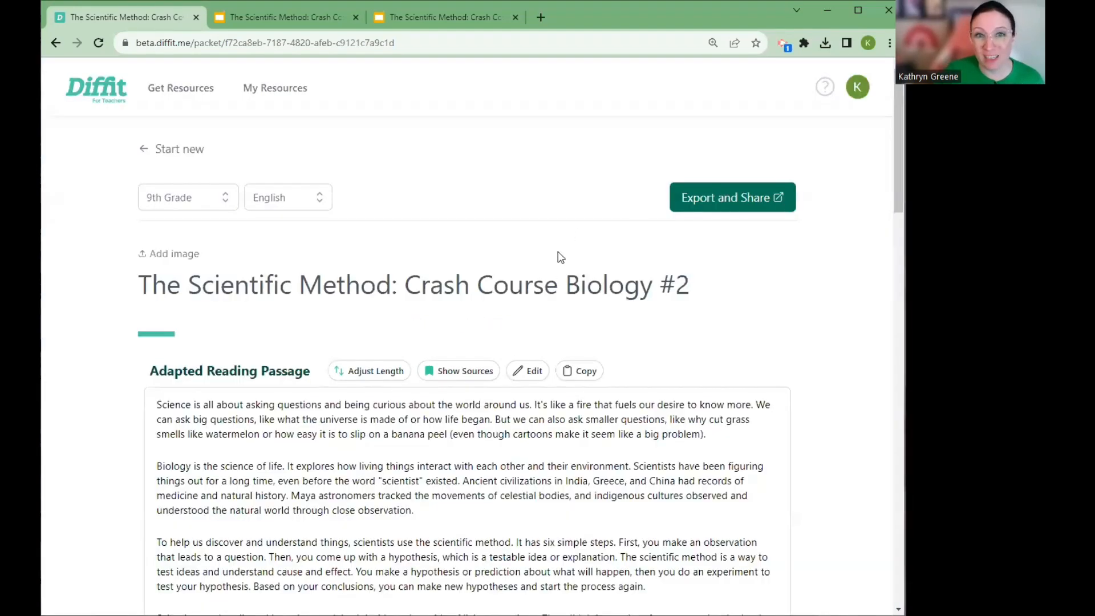
pyautogui.scroll(-5, 440, 344)
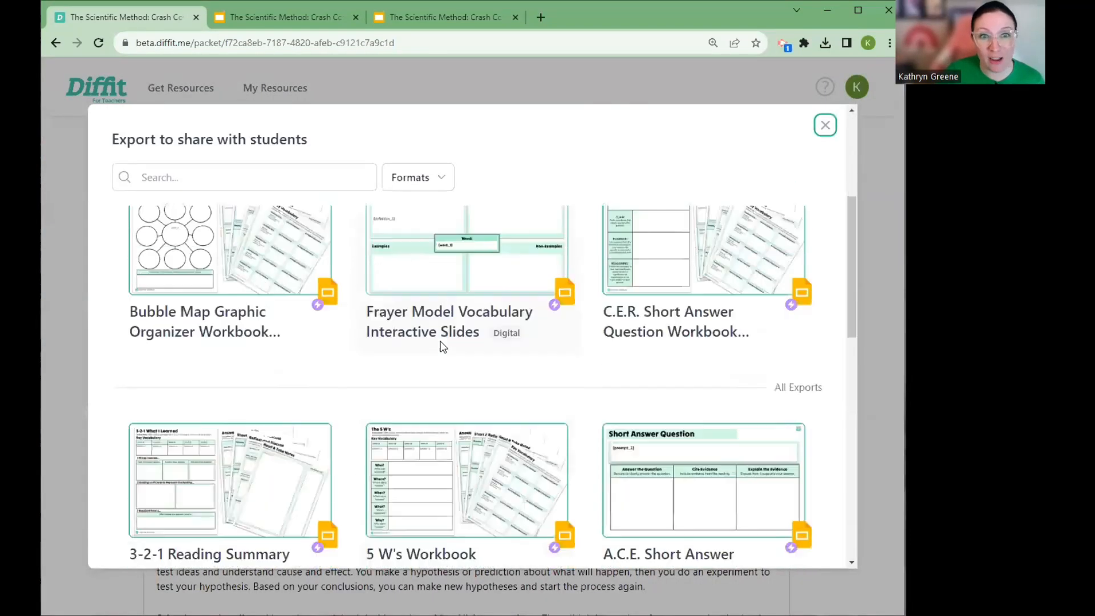
pyautogui.scroll(-1, 444, 347)
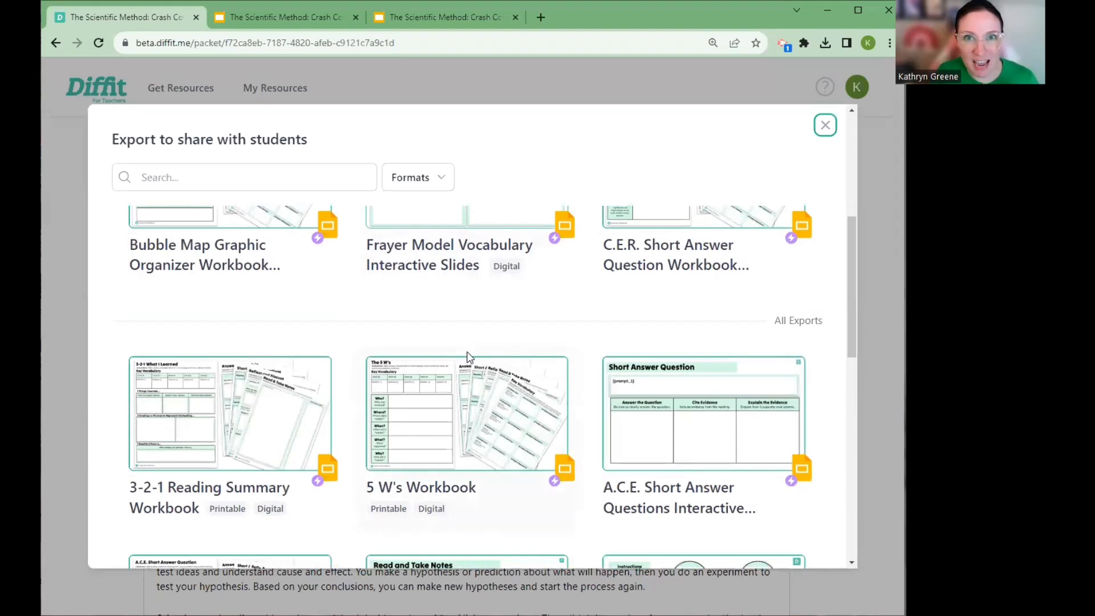
pyautogui.scroll(-2, 474, 351)
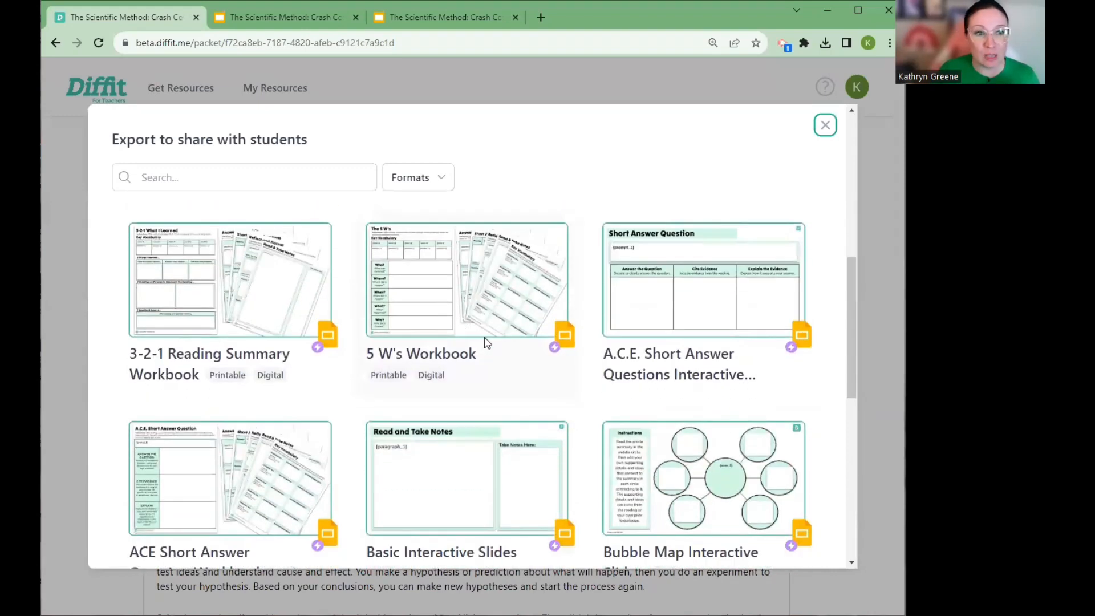
pyautogui.scroll(-1, 365, 372)
pyautogui.scroll(1, 367, 371)
pyautogui.scroll(-2, 399, 374)
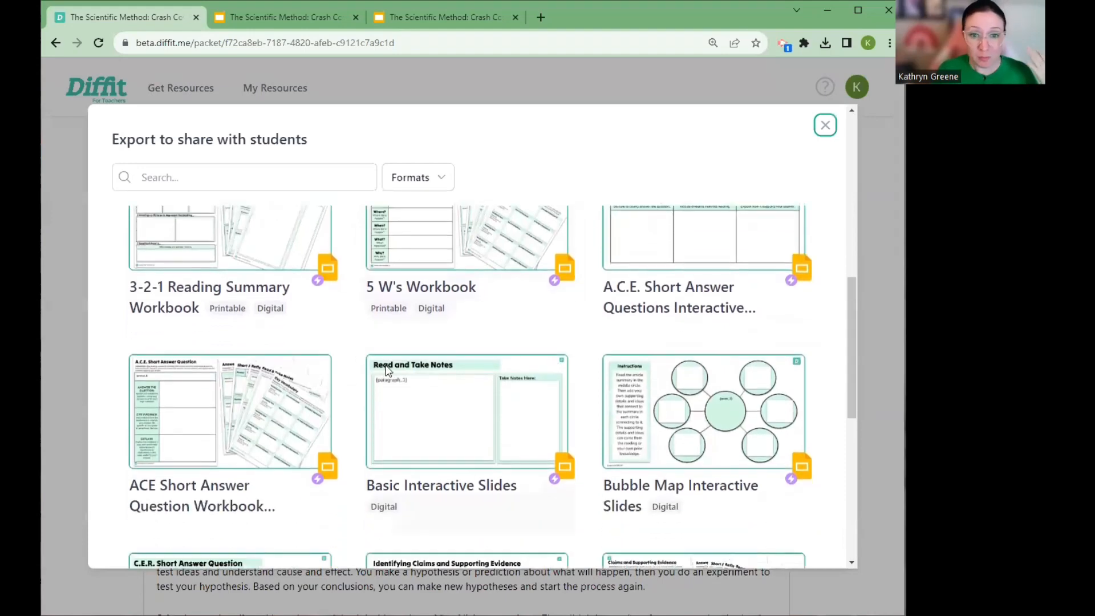
pyautogui.scroll(-3, 401, 388)
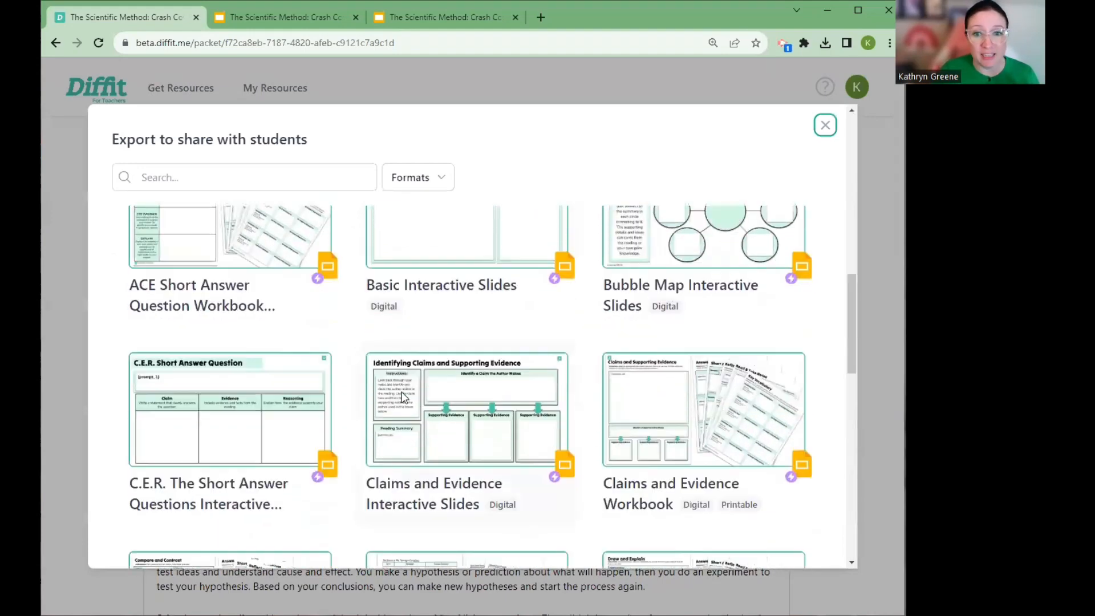
# Generate the Claims and Evidence Workbook as Google Slides and start sharing it to Google Classroom
pyautogui.click(677, 362)
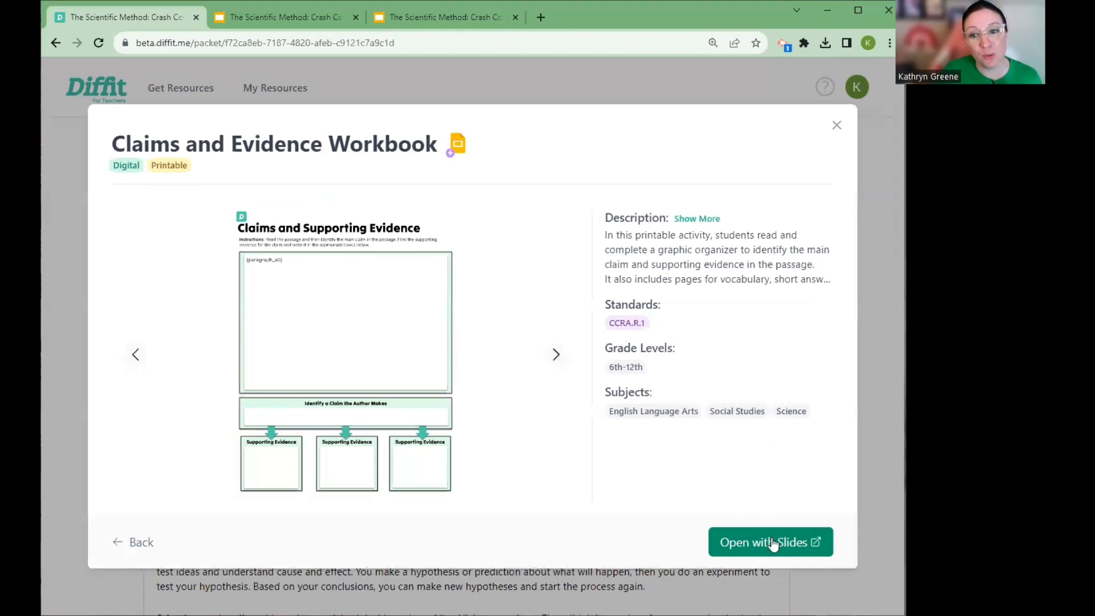
pyautogui.click(773, 544)
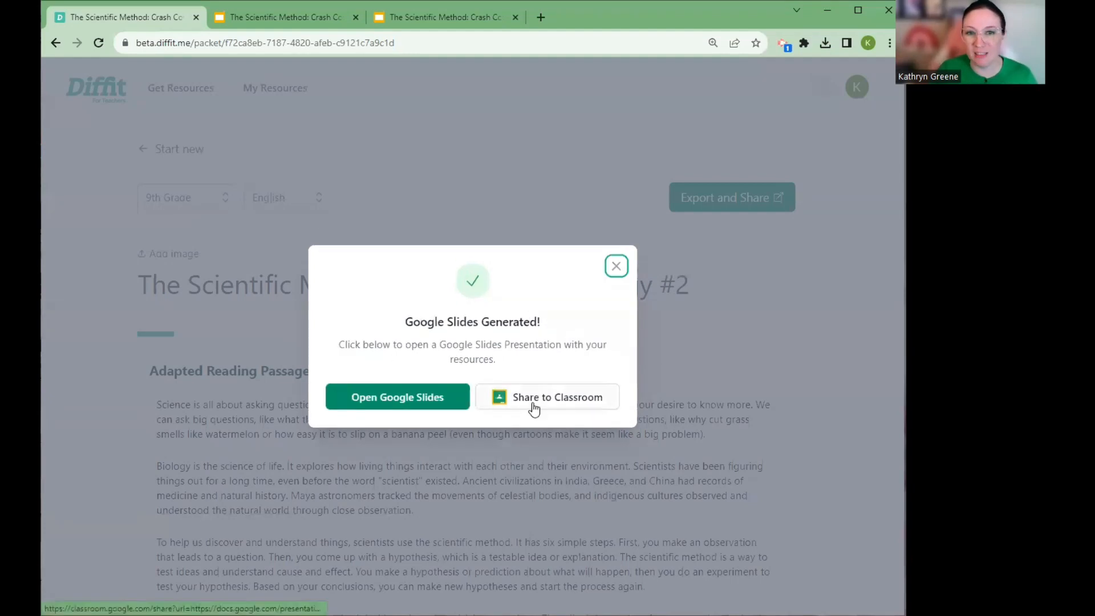
pyautogui.click(533, 399)
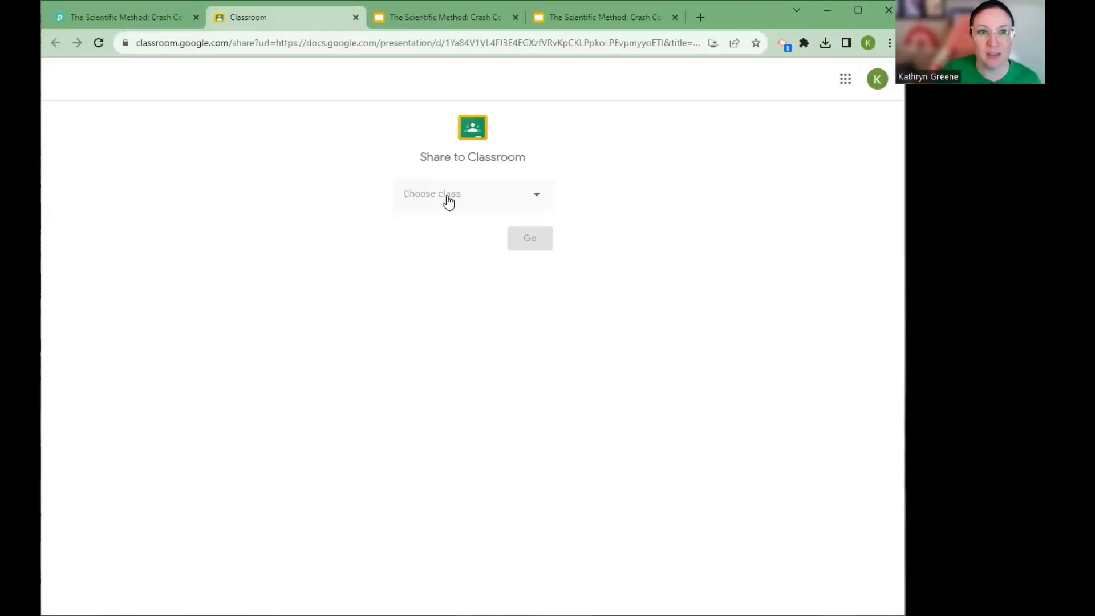
# Create an assignment from the shared workbook in the Diffit Test class
pyautogui.click(448, 199)
pyautogui.click(454, 264)
pyautogui.click(517, 254)
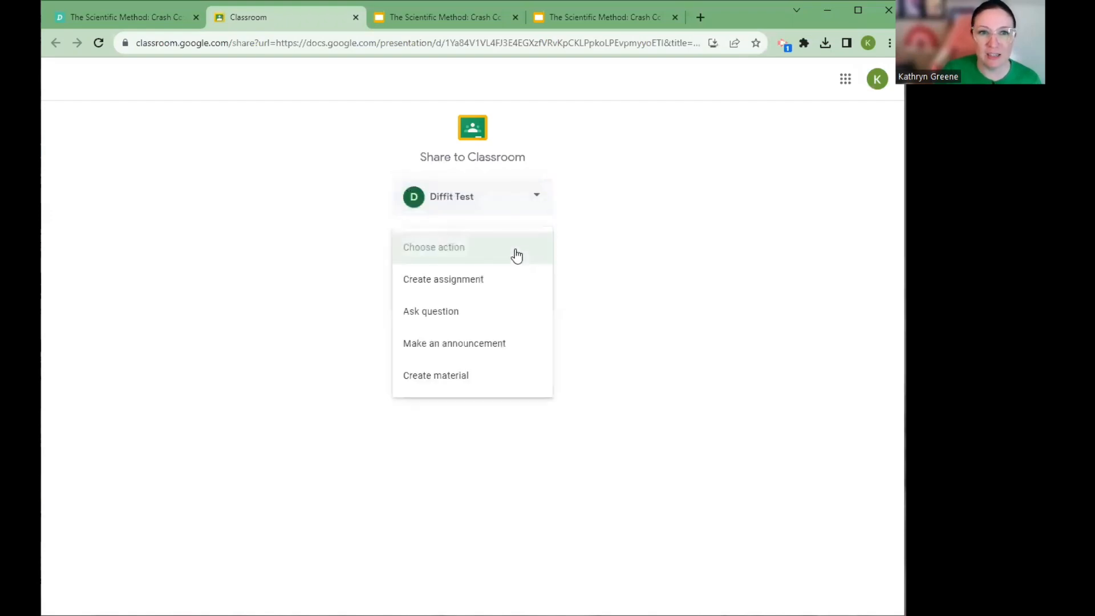
pyautogui.click(492, 287)
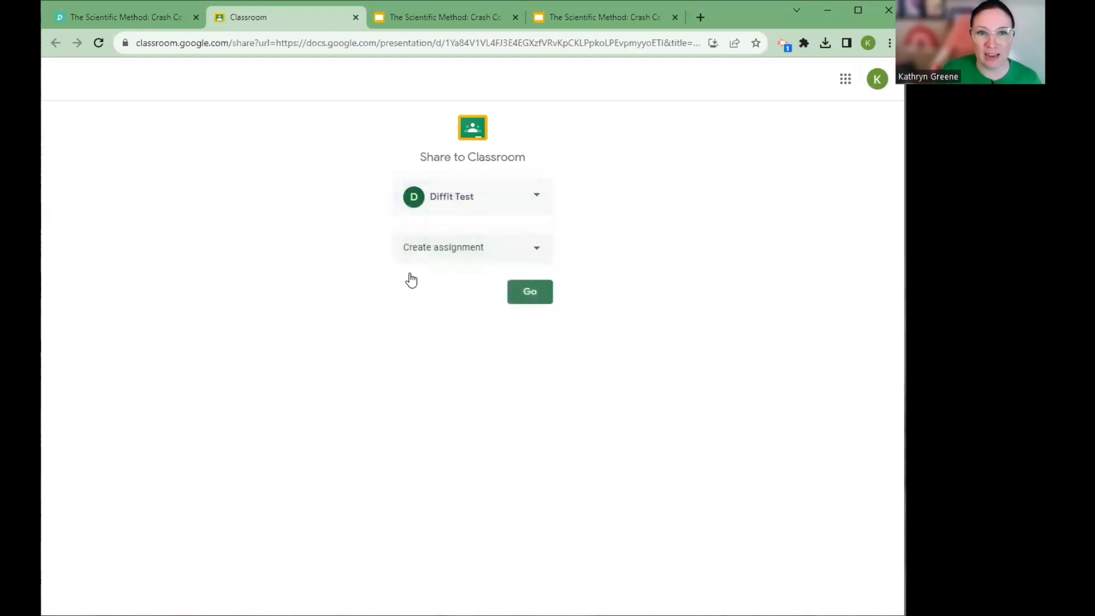
pyautogui.click(529, 292)
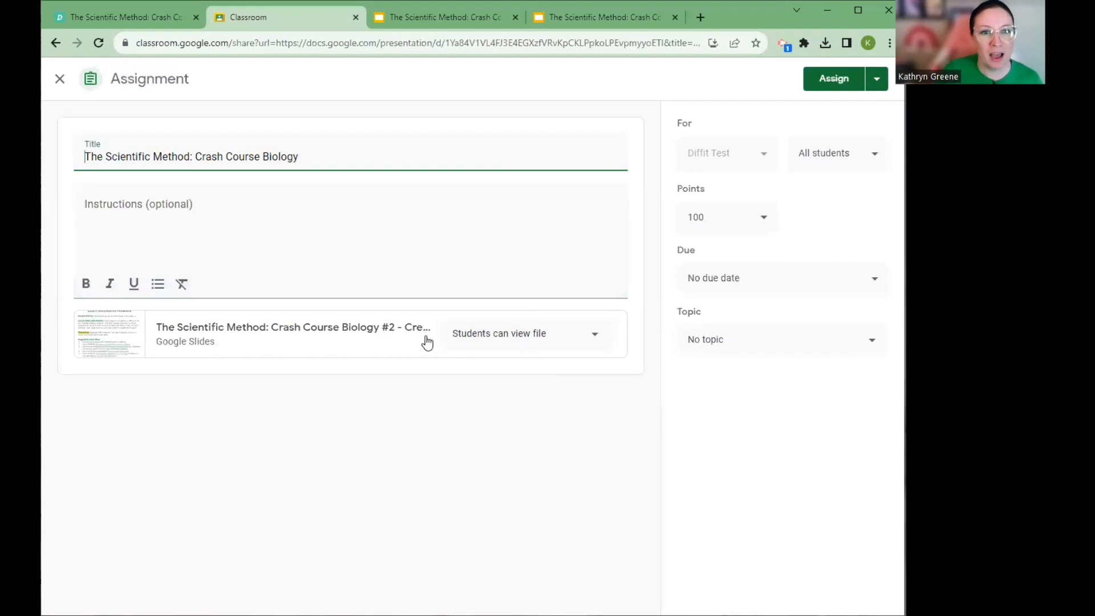
# Open the attached Claims and Evidence presentation, delete its teacher instruction slide, and return to the Classroom assignment
pyautogui.click(356, 329)
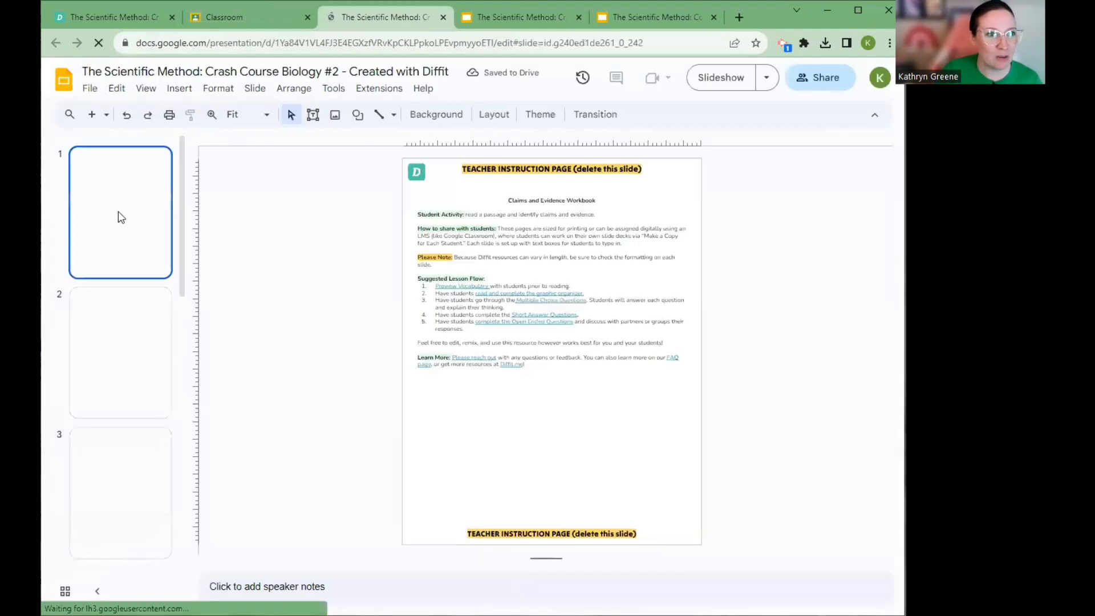
pyautogui.press('Delete')
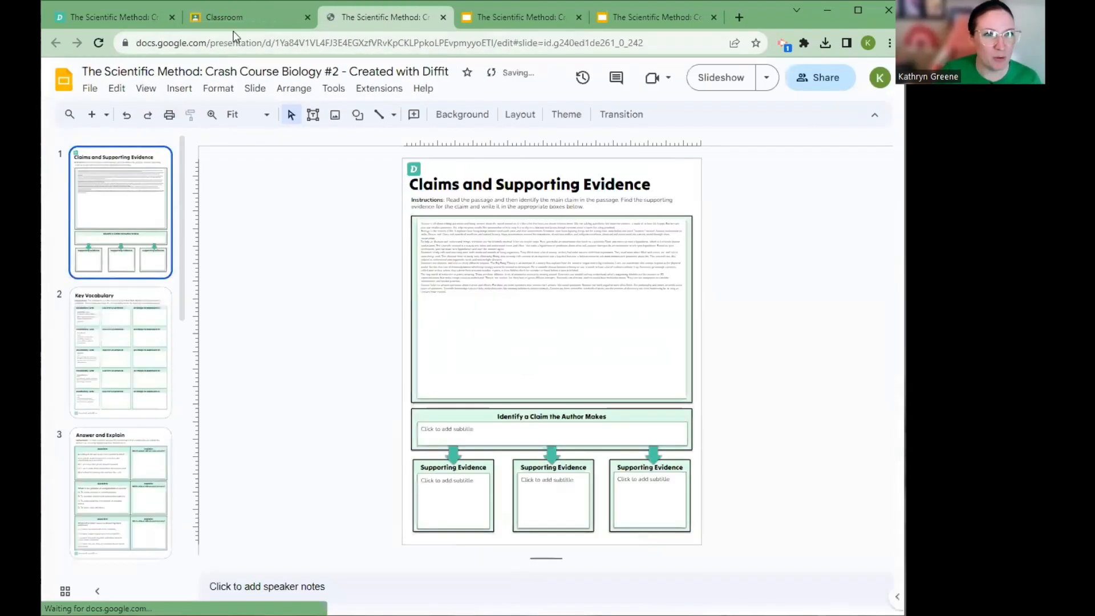
pyautogui.click(236, 18)
# Set the attached slides to make a copy for each student and assign the work to the class
pyautogui.click(497, 337)
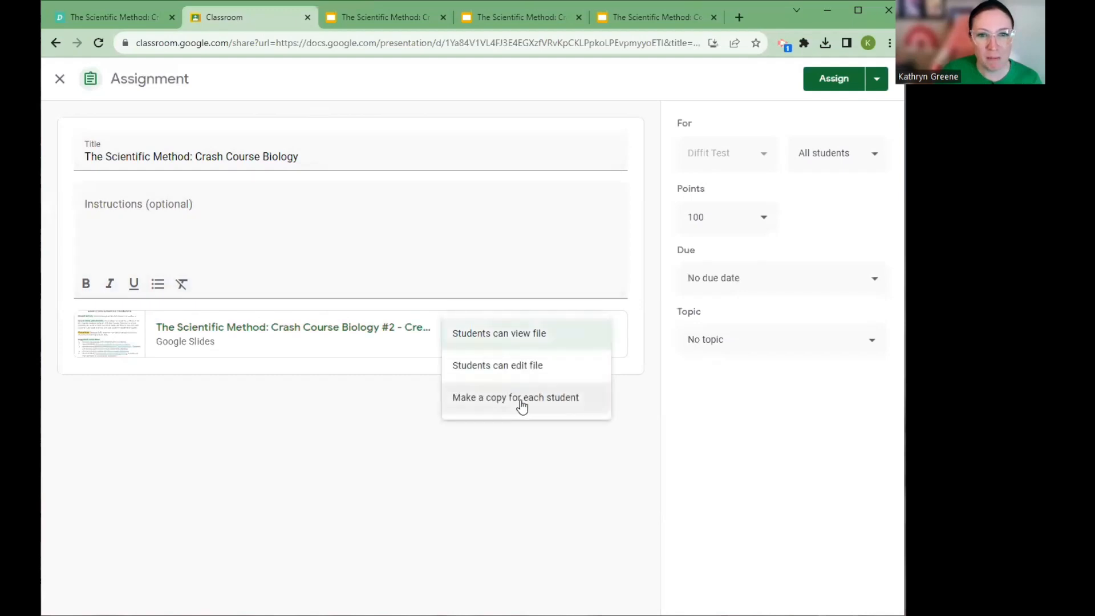
pyautogui.click(519, 399)
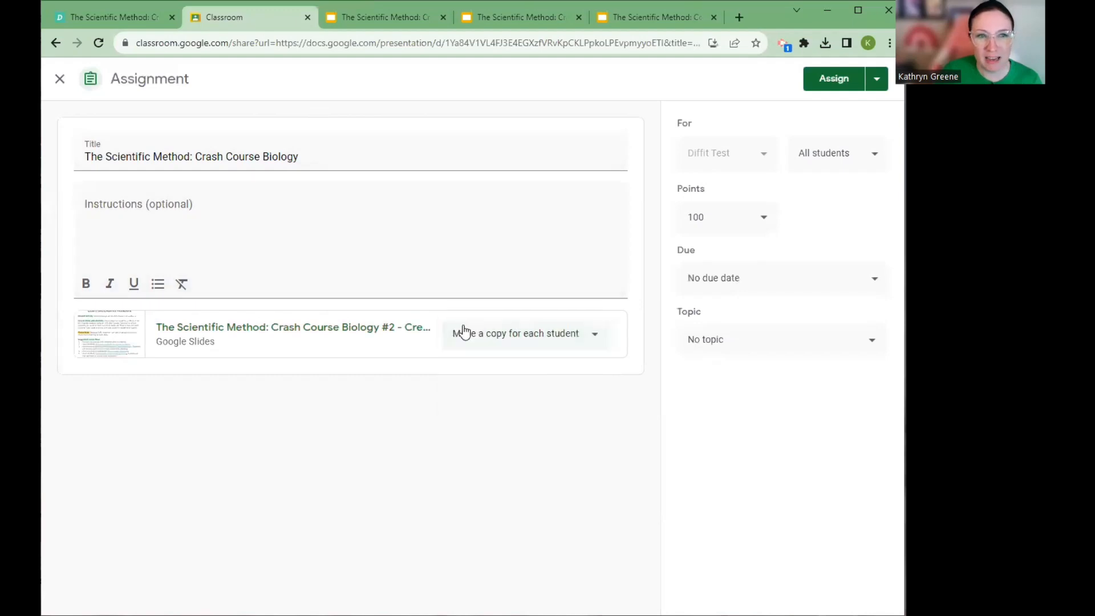
pyautogui.click(811, 80)
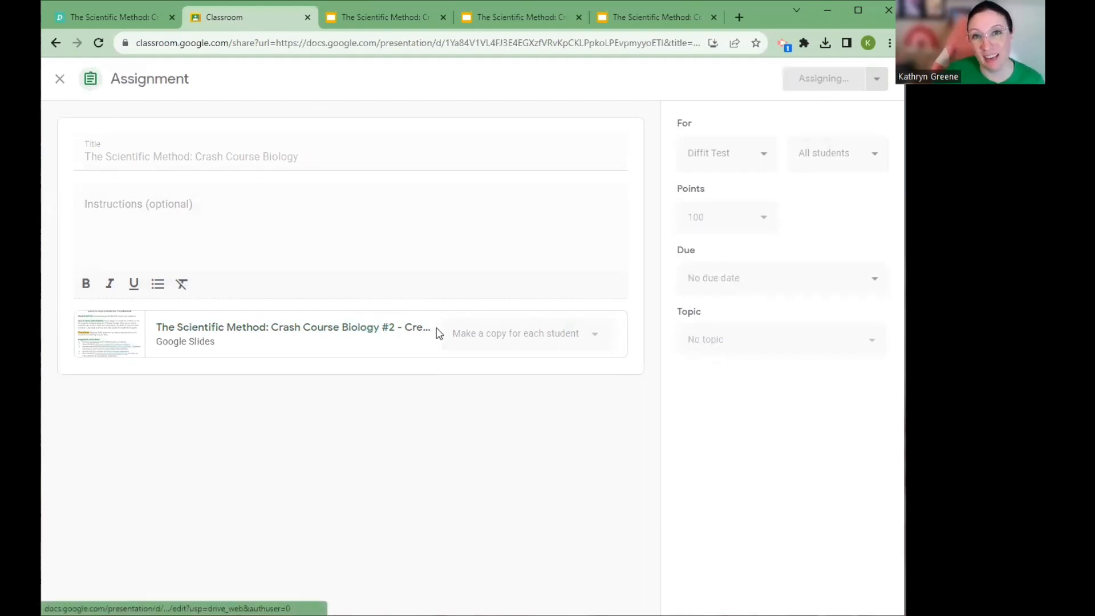
# Return to Diffit and dismiss the Google Slides export dialog to get back to the resource page
pyautogui.click(137, 18)
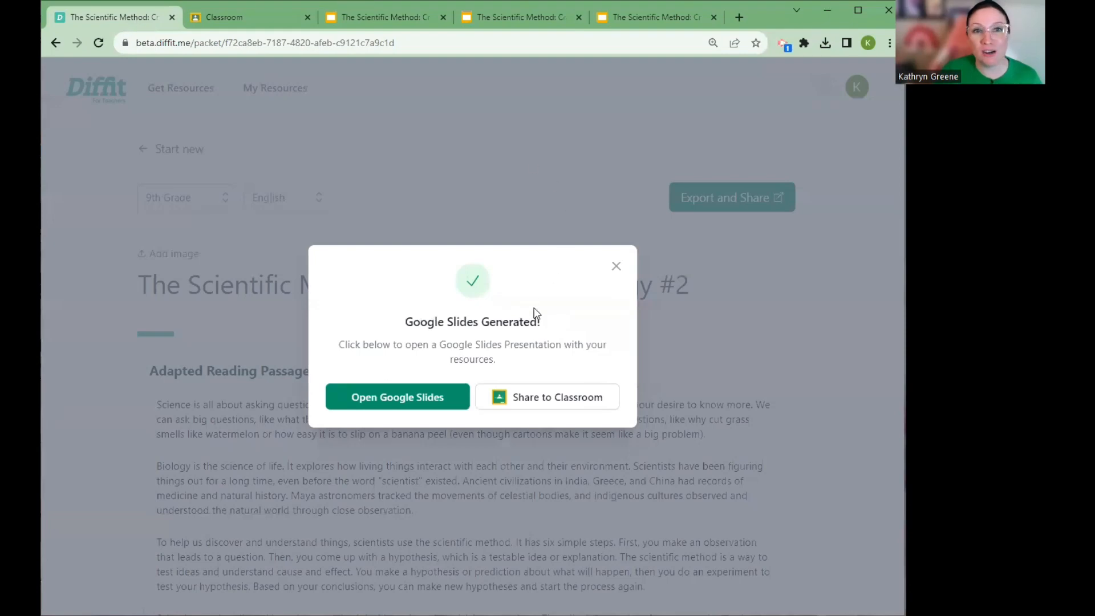
pyautogui.click(617, 267)
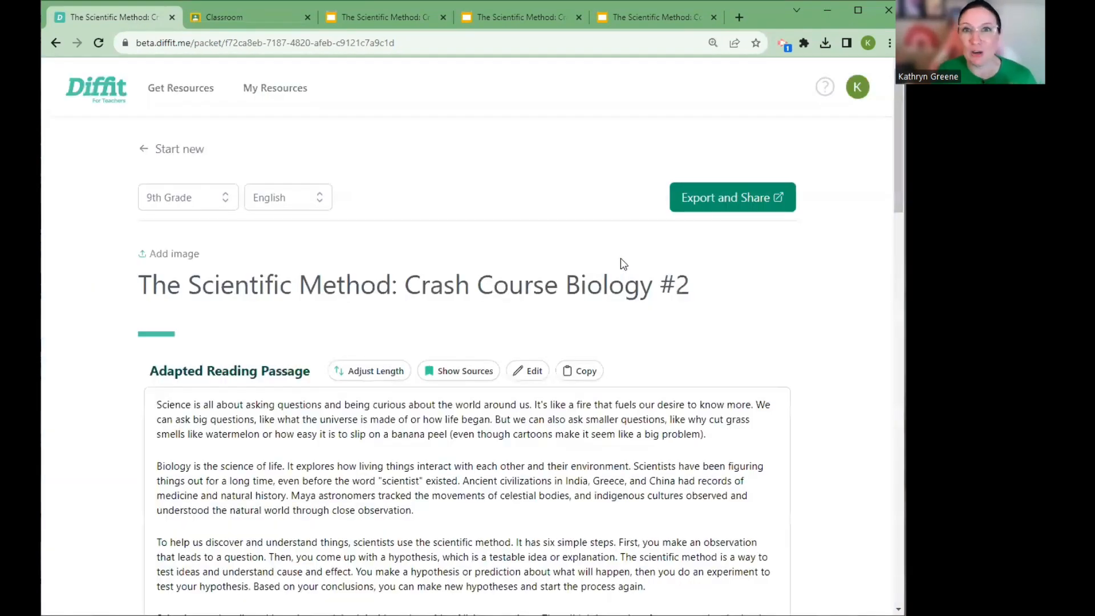